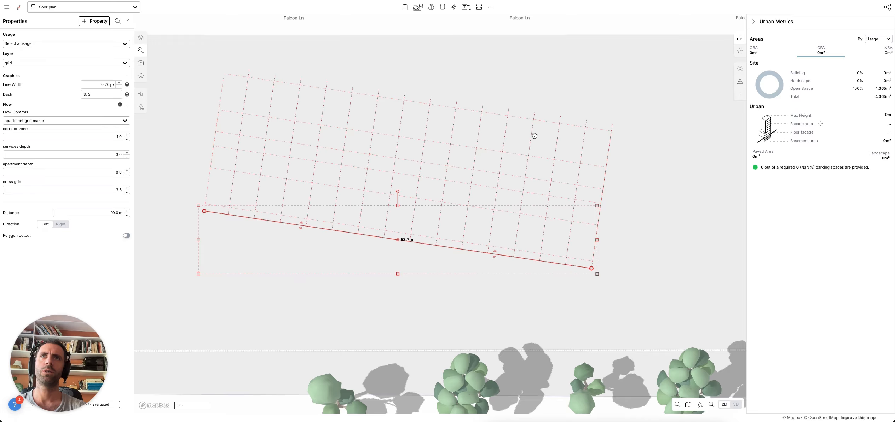
- Narrow the cross grid to 3.8 and bend the grid line with two new vertices
drag(118, 190, 96, 195)
drag(394, 240, 343, 177)
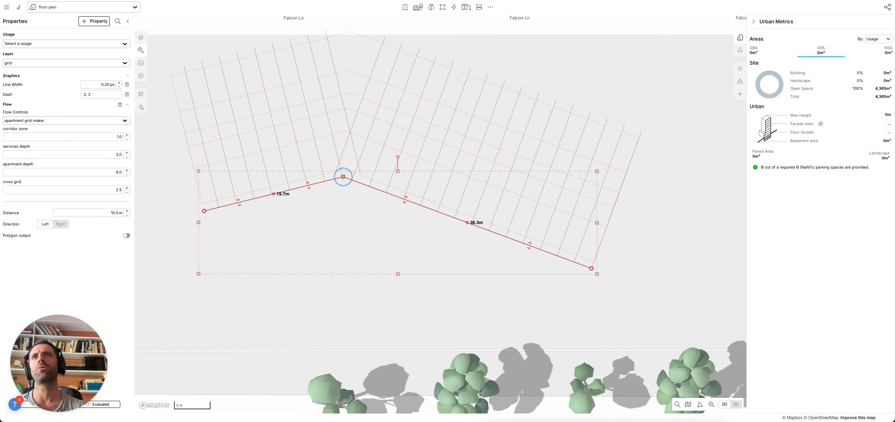
drag(467, 223, 458, 268)
- Remove both bends to restore a straight 53.7m line, and widen the corridor zone to 0.7
click(106, 190)
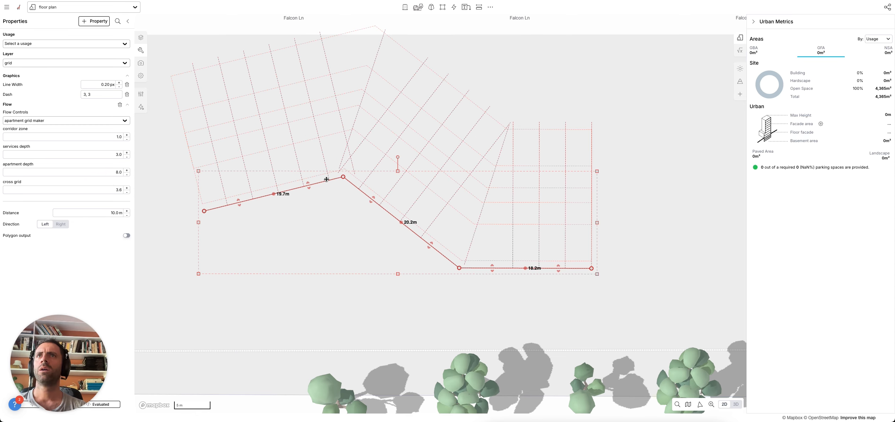
click(345, 176)
click(463, 268)
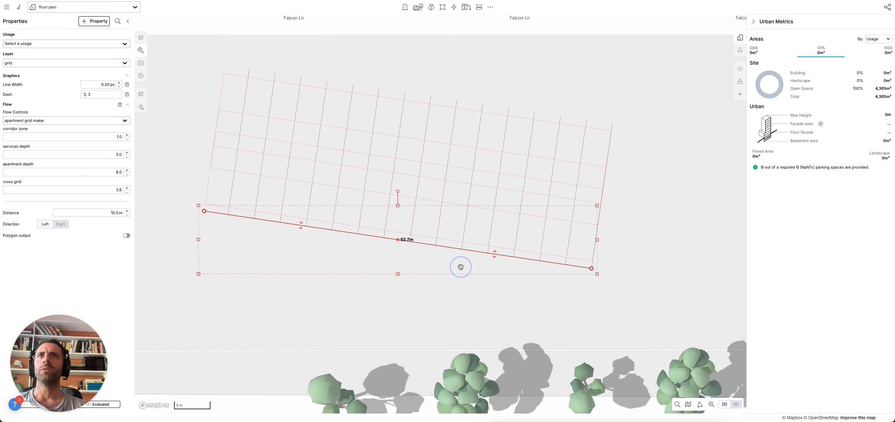
drag(115, 136, 113, 175)
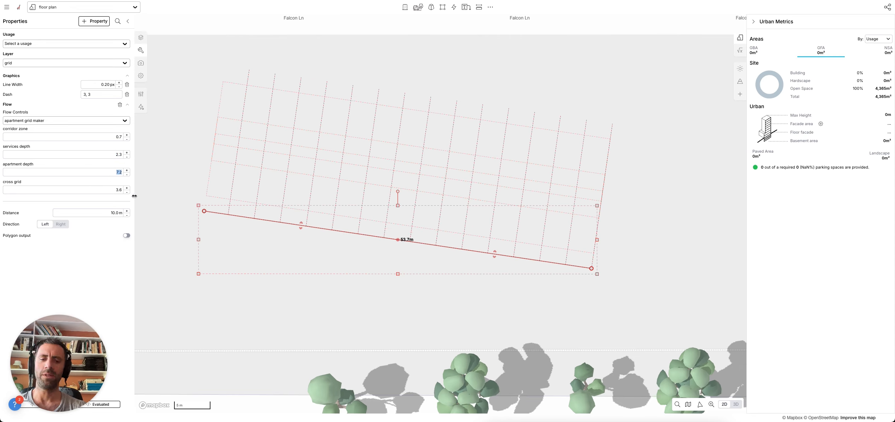
- Commit an apartment depth of 8.0 and enter 1 for the corridor zone
click(113, 155)
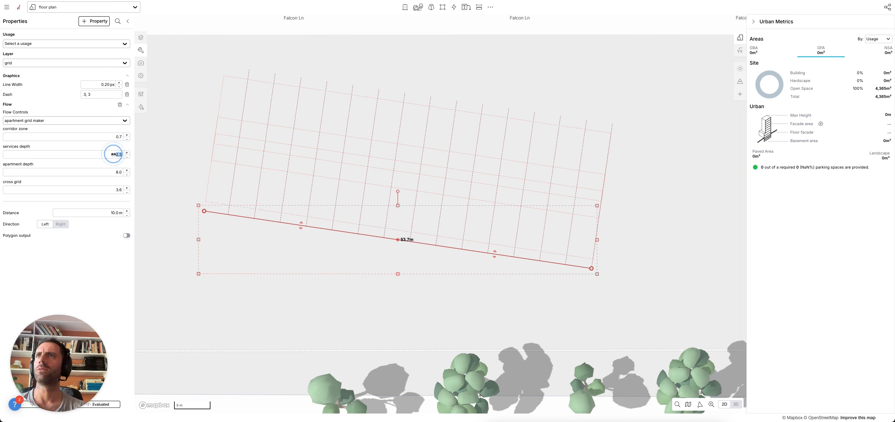
click(113, 137)
text(1)
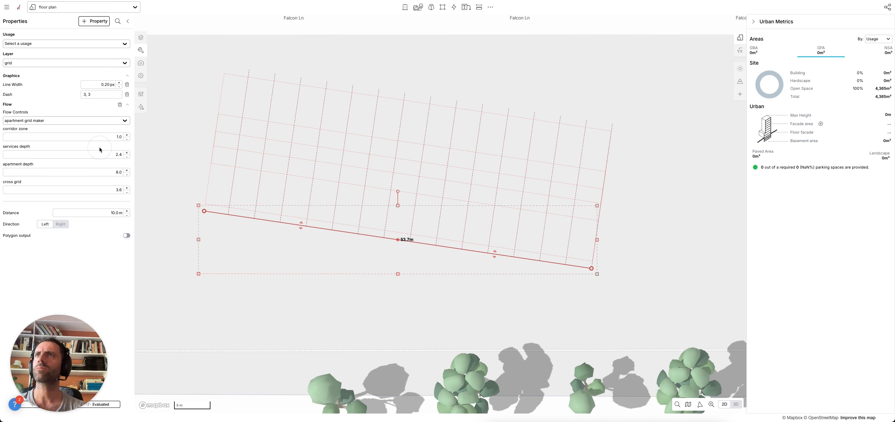
- Shorten the grid line to 52.2m and try moving the grid nearer to and farther from it
drag(204, 211, 215, 237)
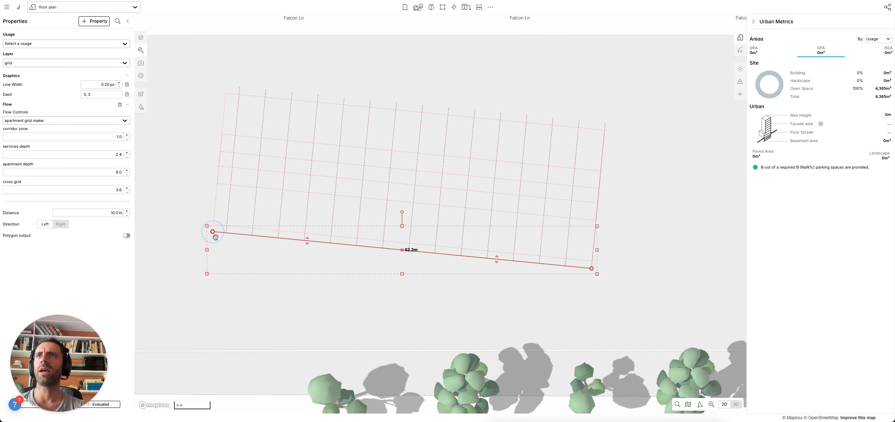
drag(175, 215, 119, 215)
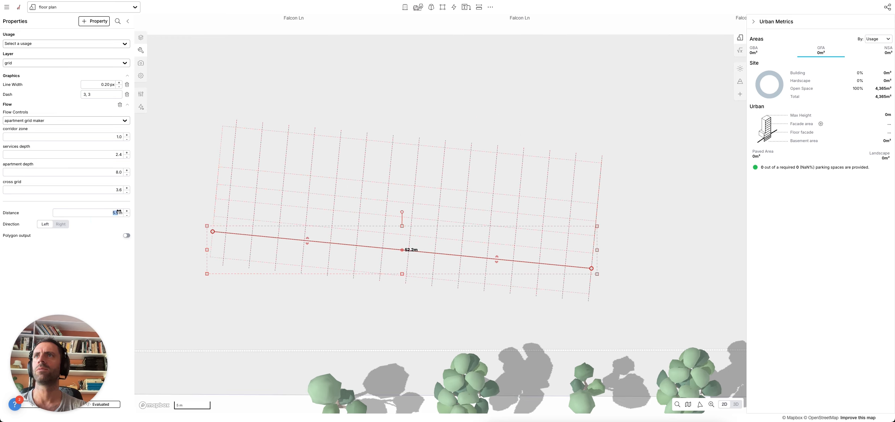
drag(224, 215, 217, 217)
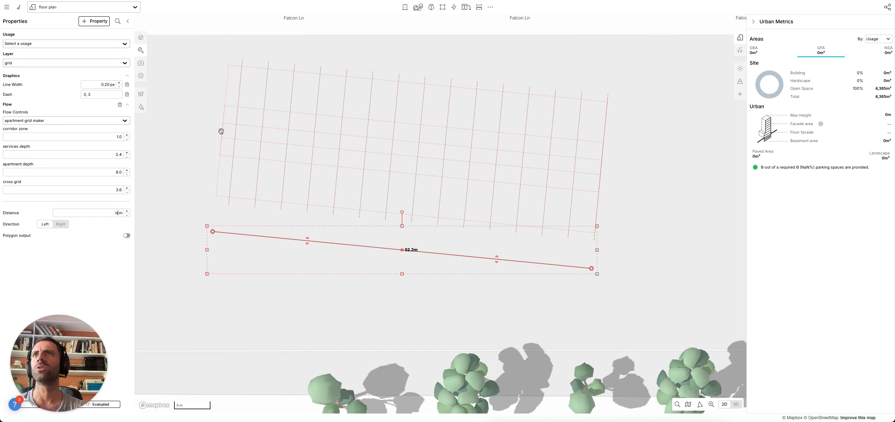
click(212, 143)
- Measure the 9m gap between the line and the grid with a measuring line
key(l)
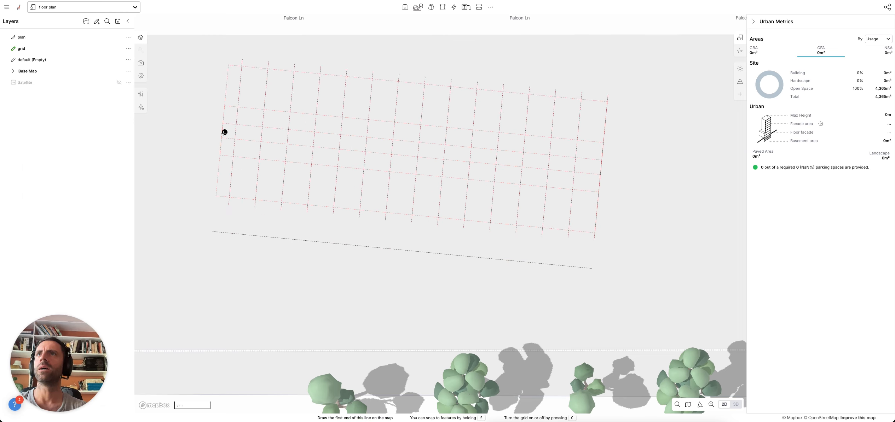
click(216, 196)
click(593, 232)
key(Escape)
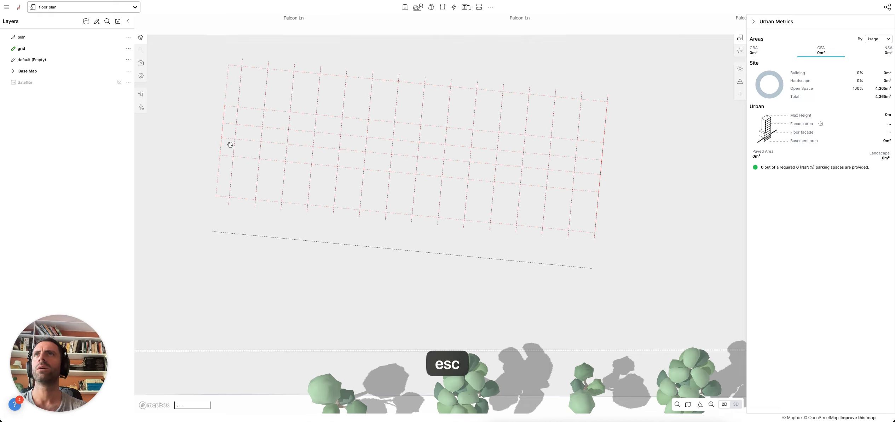
key(l)
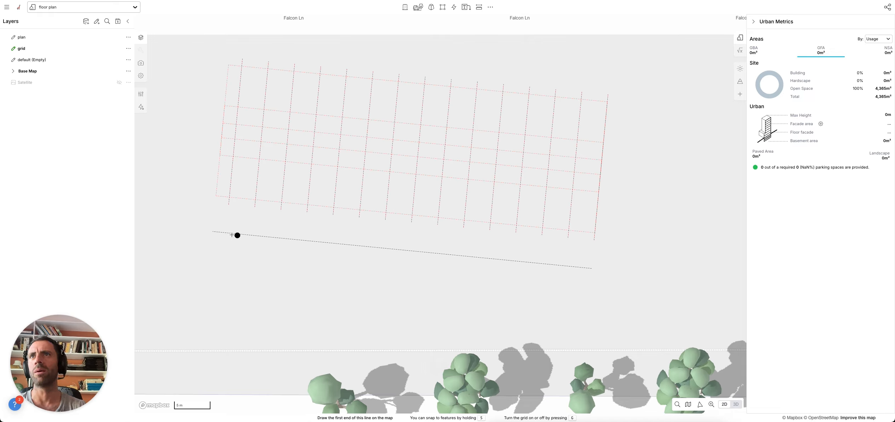
click(222, 130)
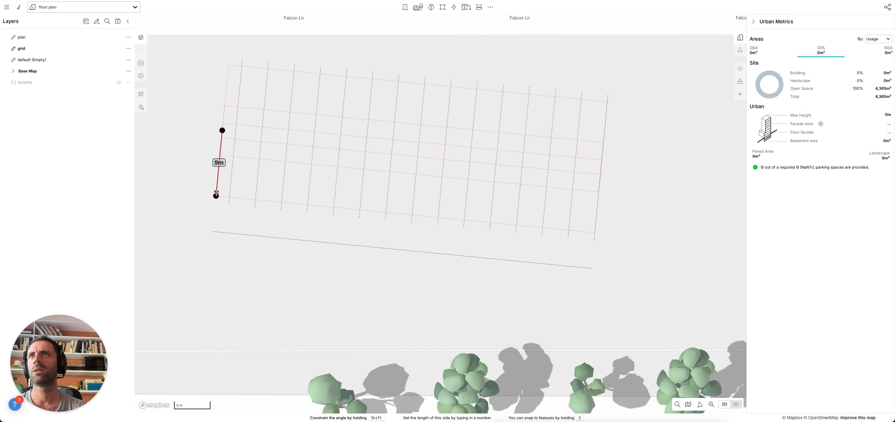
key(Escape)
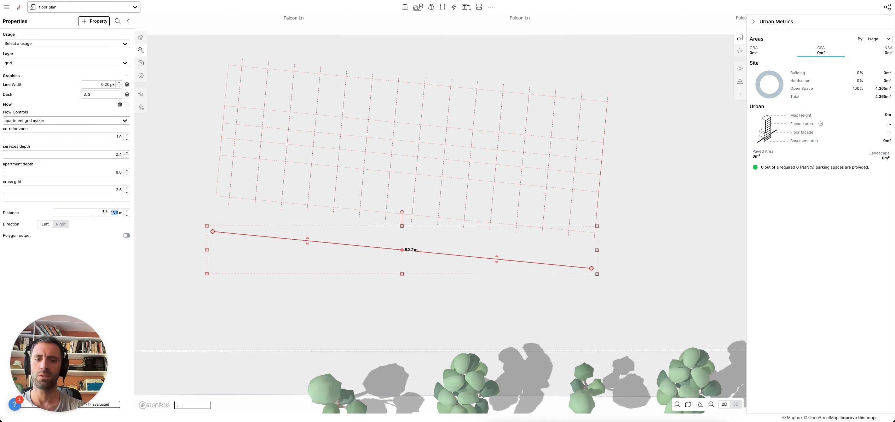
- Set the grid's distance from the line to 9.0 m
text(9)
key(Return)
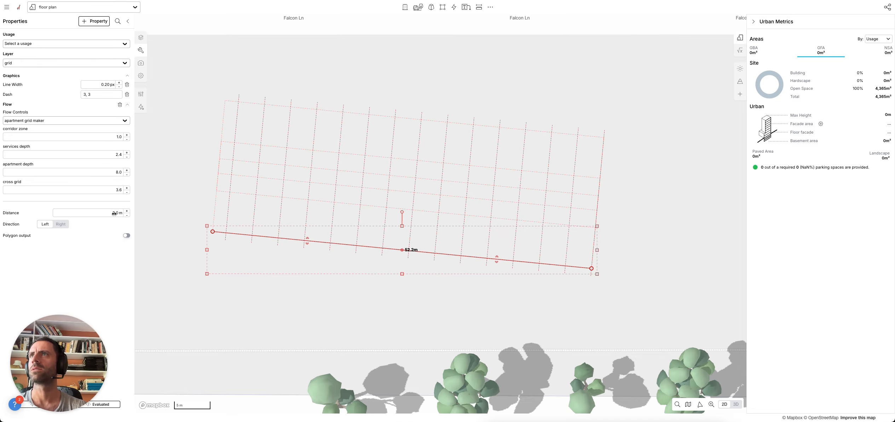
click(276, 300)
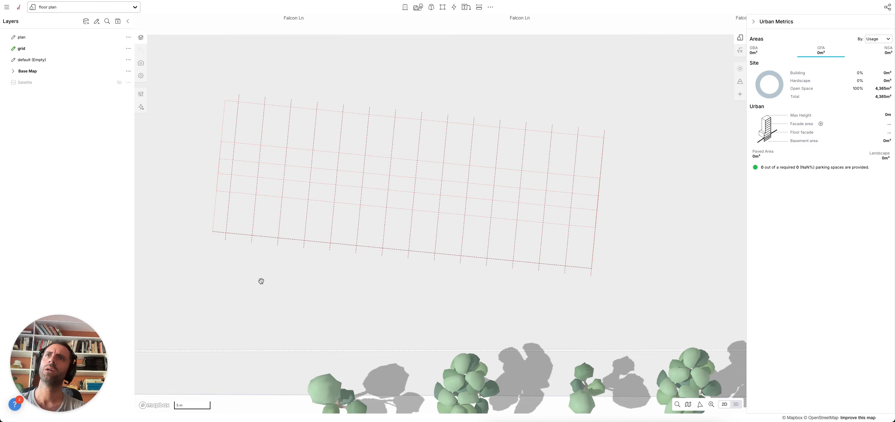
- Level the grid line, flip the grid above it, and resize the line to about 45.4m
click(255, 233)
drag(212, 231, 216, 265)
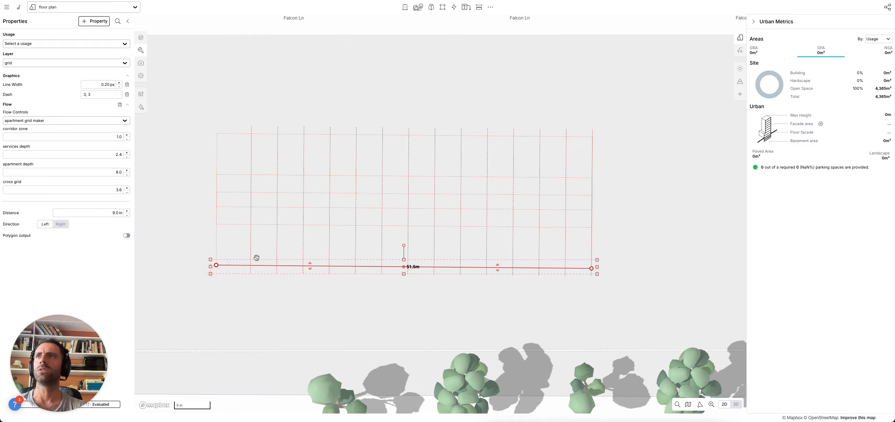
click(60, 224)
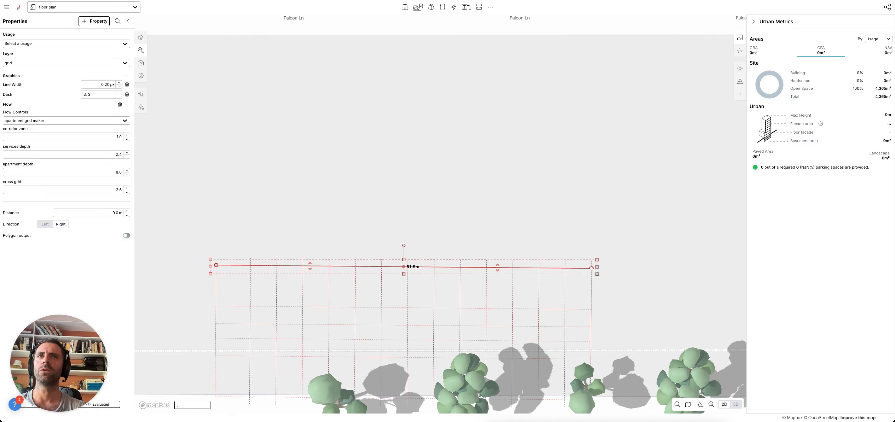
drag(591, 269, 158, 282)
drag(216, 265, 533, 287)
drag(159, 282, 257, 283)
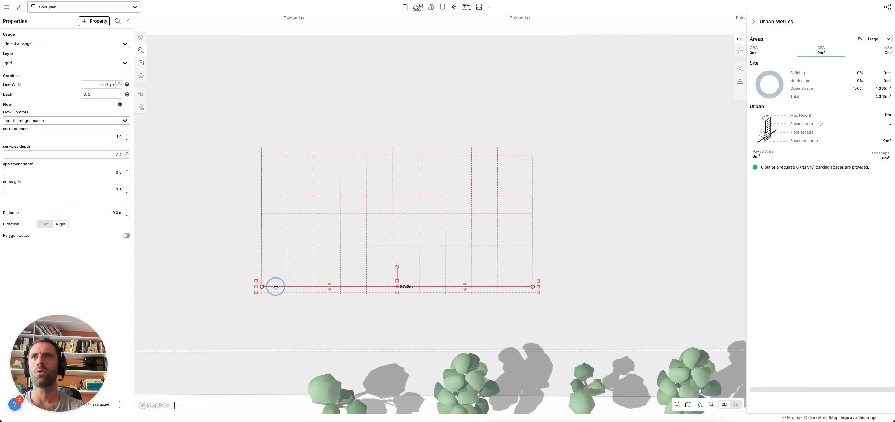
drag(528, 287, 587, 286)
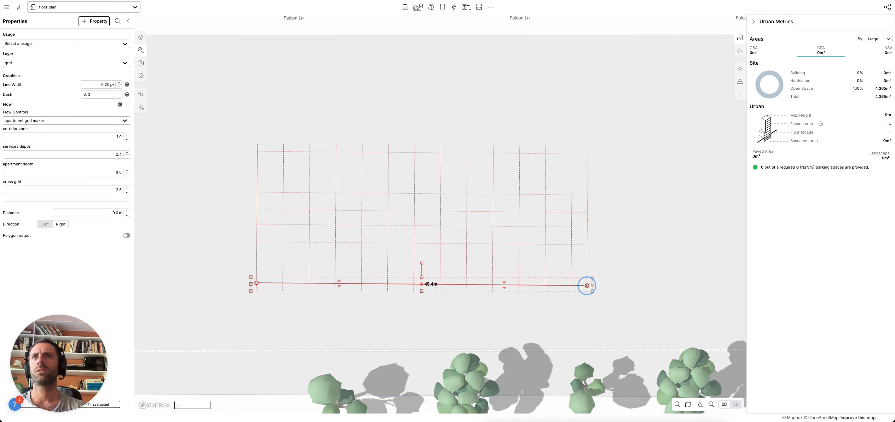
scroll(358, 329, down, 2)
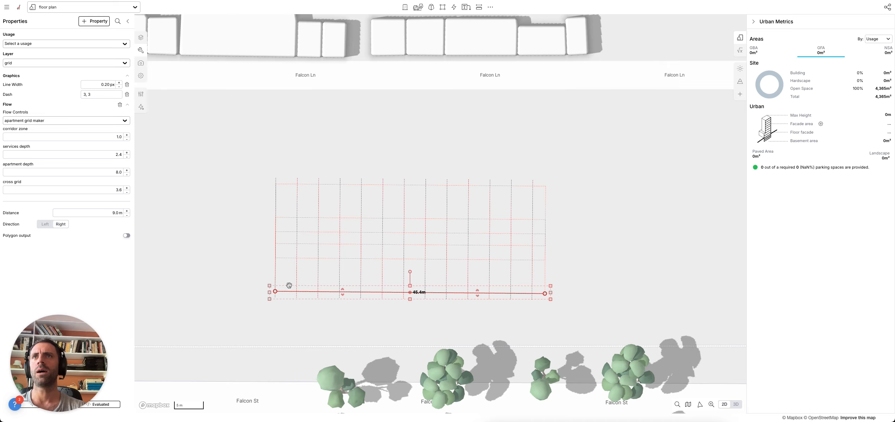
- Shift the line and grid down-left, then draw a small rectangle above the grid
drag(302, 292, 278, 315)
click(266, 178)
key(r)
click(258, 134)
click(258, 158)
click(286, 158)
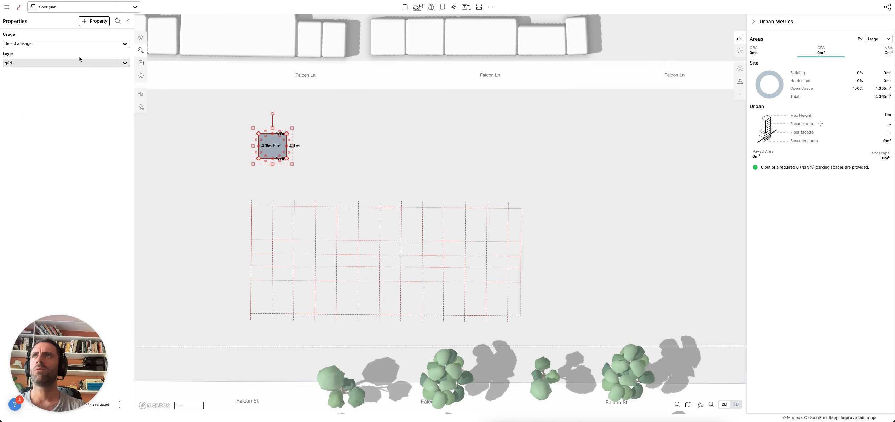
- Make the rectangle a 1 Bedroom Unit and duplicate it into a row of five
click(29, 44)
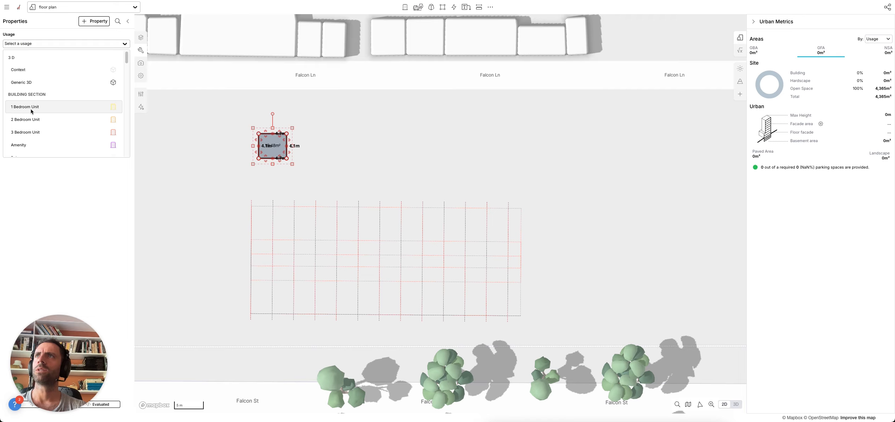
click(32, 111)
alt+shift+drag(268, 151, 463, 152)
- Set the second unit to 2 Bedroom Unit and the third to 3 Bedroom Unit
click(311, 147)
click(21, 43)
text(2)
click(36, 70)
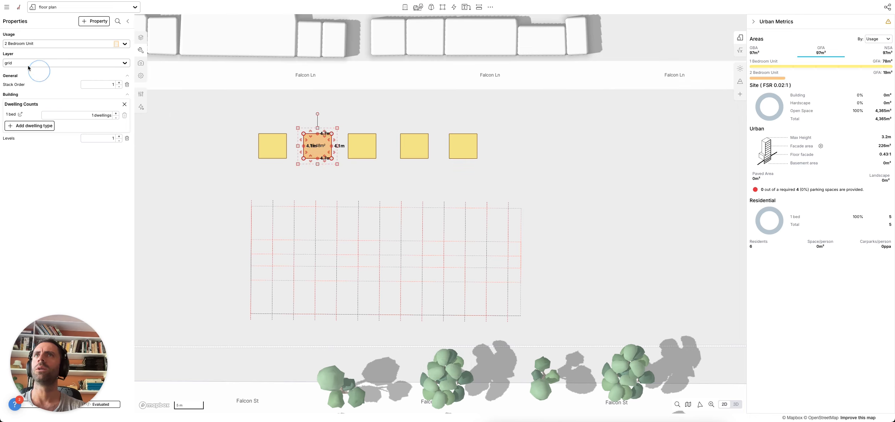
click(374, 155)
click(21, 44)
text(3)
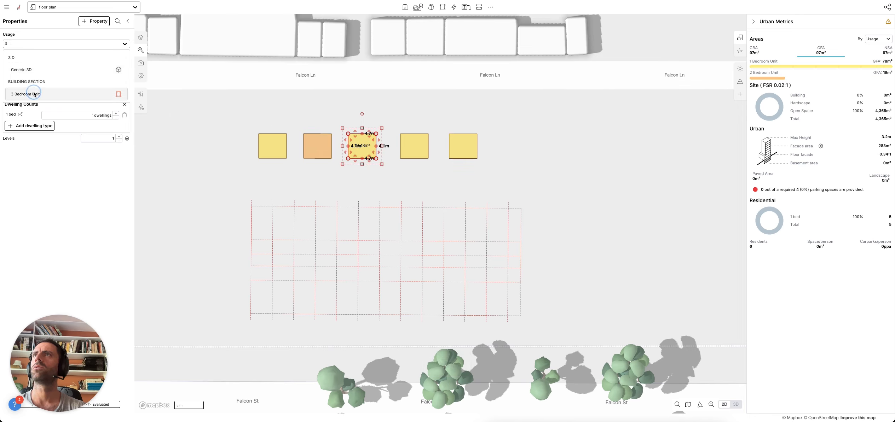
click(34, 93)
- Set the fourth unit to Core and the fifth to Corridor
click(421, 150)
click(51, 43)
text(c)
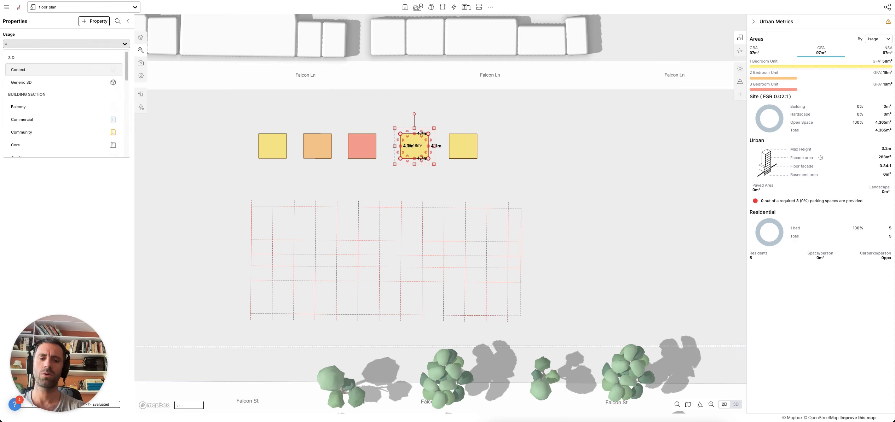
text(or)
click(49, 68)
click(452, 148)
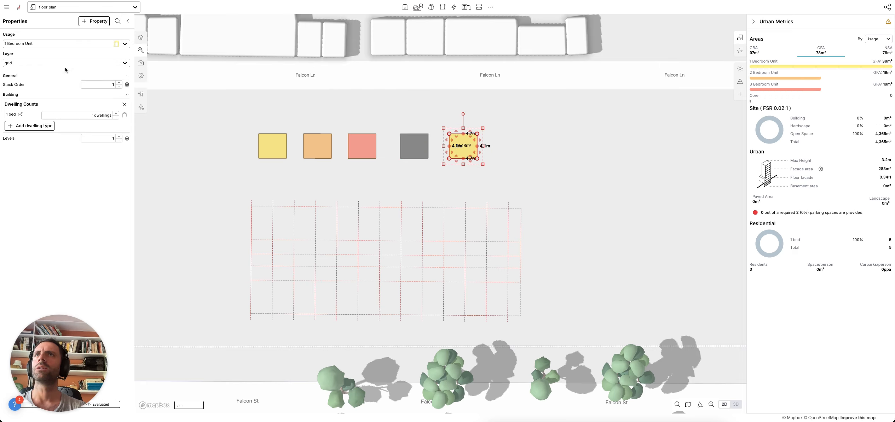
click(39, 43)
text(cor)
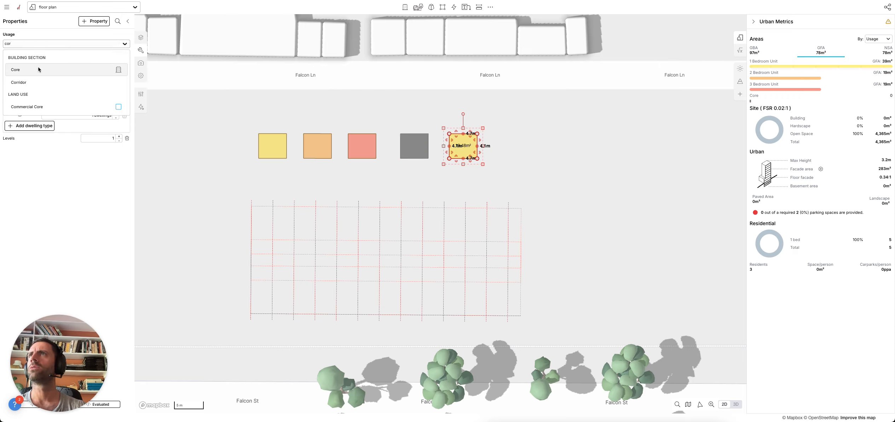
click(39, 80)
click(228, 151)
- Tilt the view and make the grid layer fully opaque
right_drag(350, 227, 282, 171)
drag(276, 186, 260, 168)
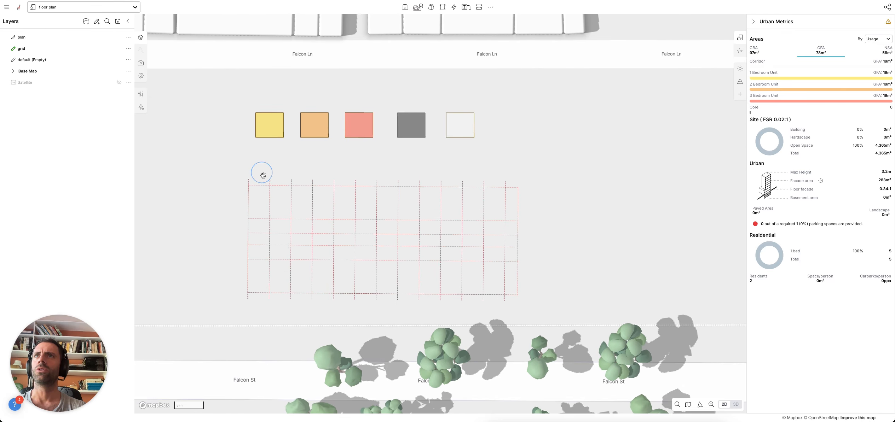
click(269, 221)
click(211, 128)
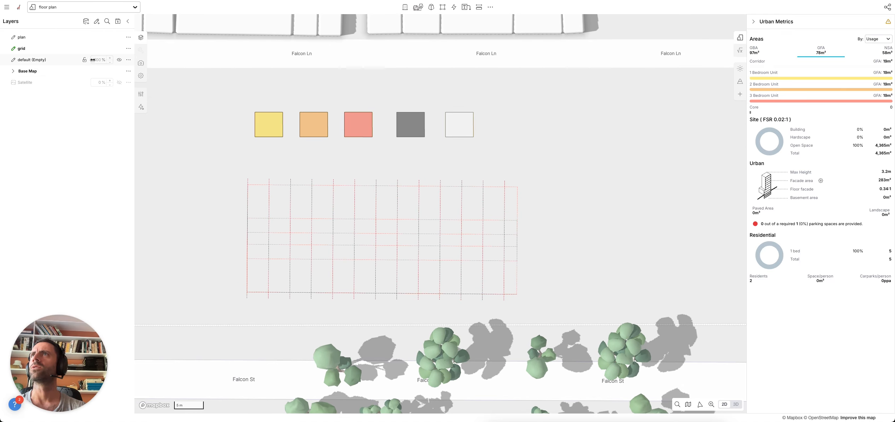
drag(103, 50, 213, 56)
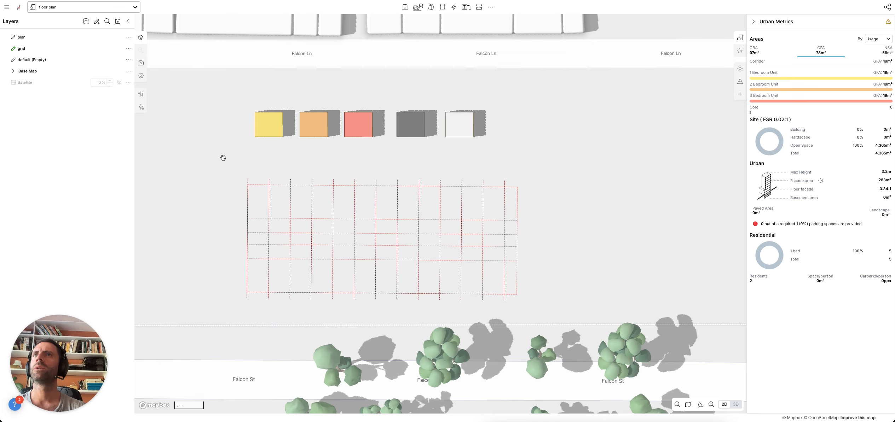
- Move the five colour sample blocks onto the plan layer
shift+drag(504, 151, 250, 116)
click(28, 98)
click(28, 95)
click(14, 130)
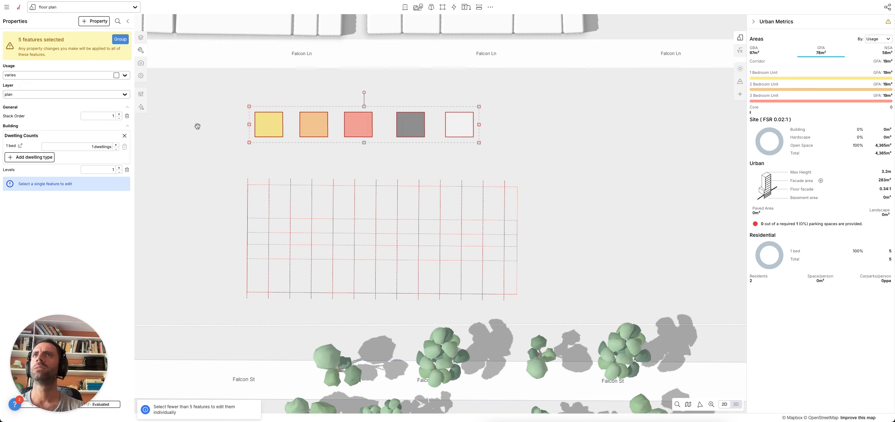
click(198, 124)
scroll(226, 209, up, 3)
- Draw a 2.0m-wide strip across the full grid and make it a Corridor
key(r)
click(236, 218)
click(545, 220)
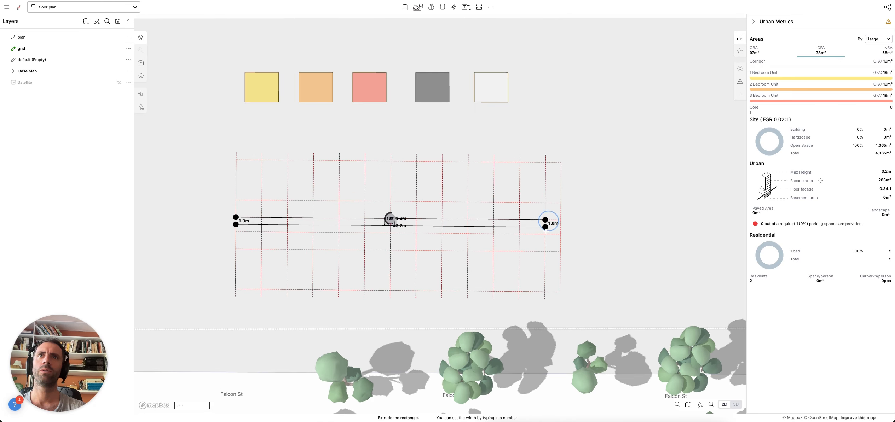
click(546, 232)
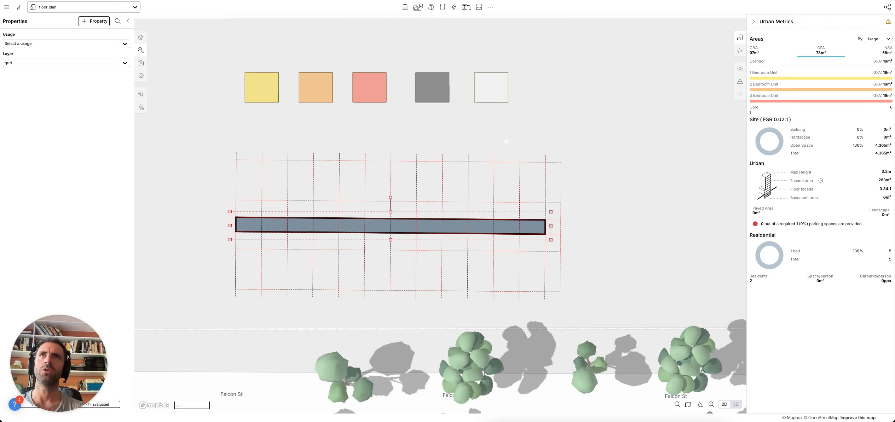
click(493, 94)
click(510, 124)
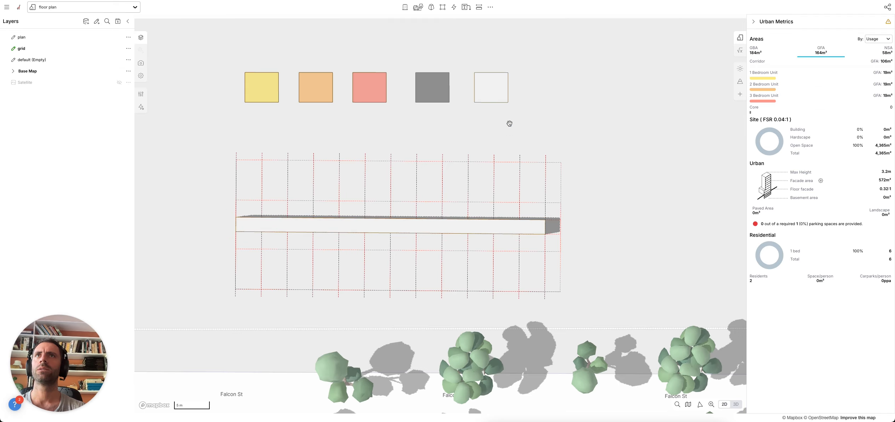
- Put the corridor strip on the plan layer and make plan the active layer
key(space)
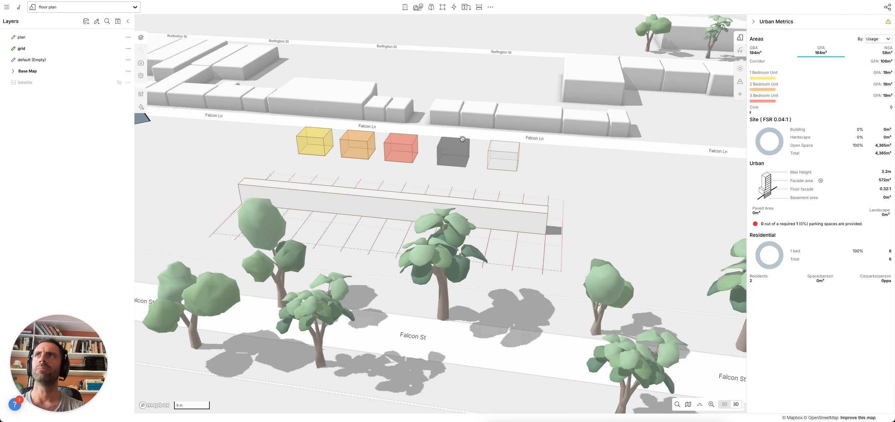
click(312, 200)
click(26, 63)
click(15, 98)
click(228, 157)
click(39, 39)
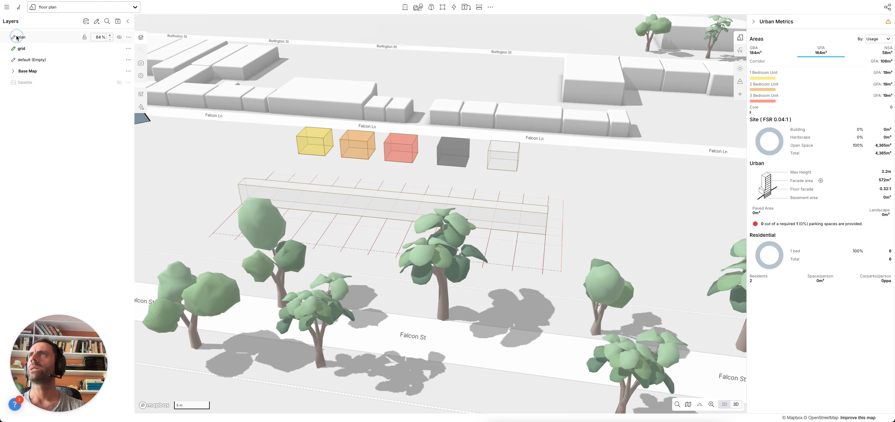
right_drag(230, 162, 215, 208)
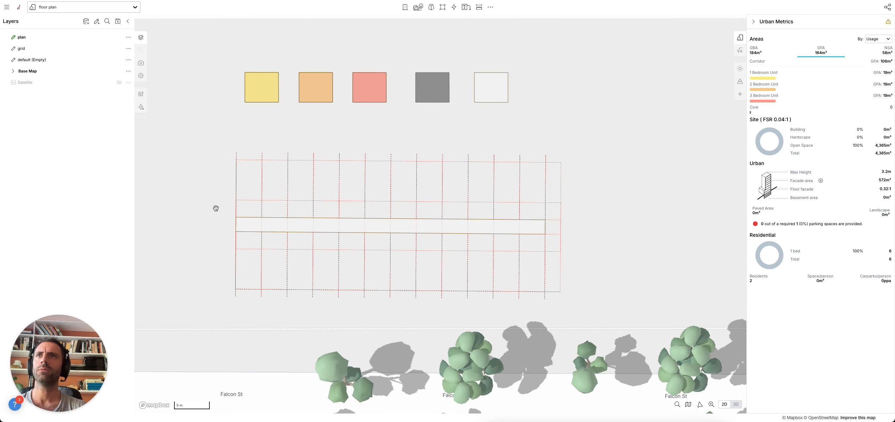
drag(214, 208, 221, 209)
- Draw a 7.2m by 8.0m rectangle at the grid's top-left and make it a 1 Bedroom Unit
key(r)
click(243, 162)
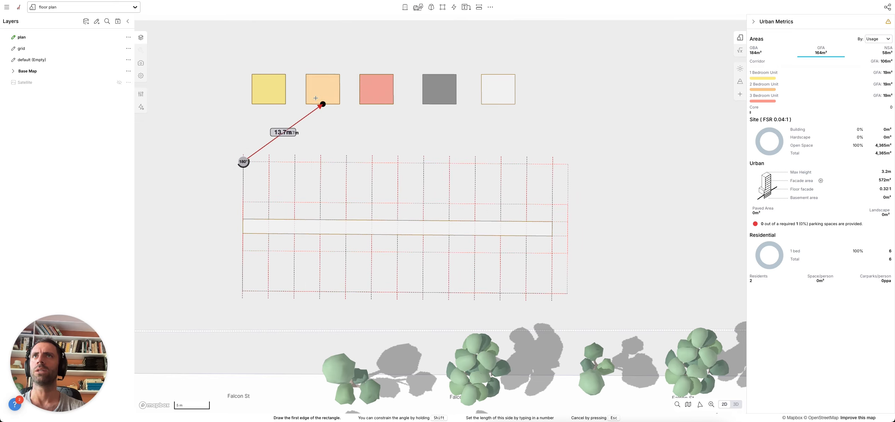
click(295, 161)
click(291, 216)
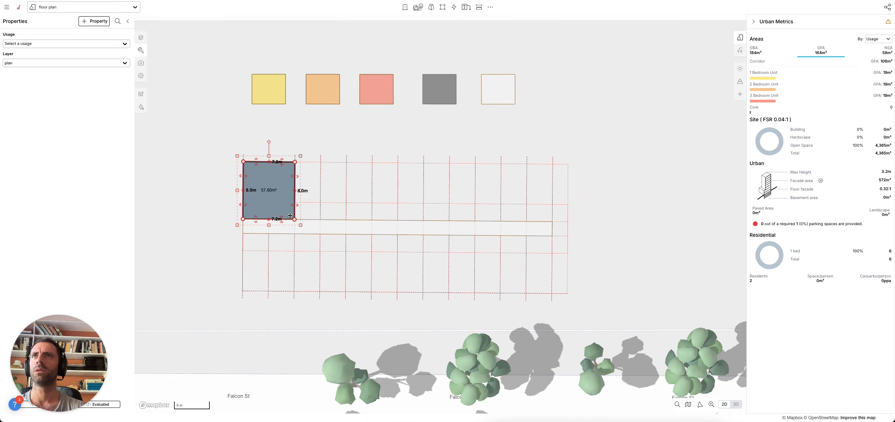
click(264, 86)
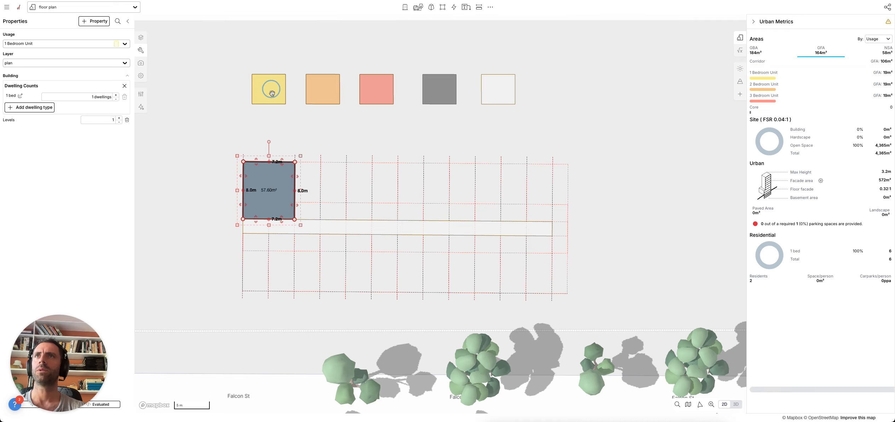
- Try copy-pasting and resizing the yellow unit, undoing the failed paste and collapsed resize
key(super+c)
key(super+v)
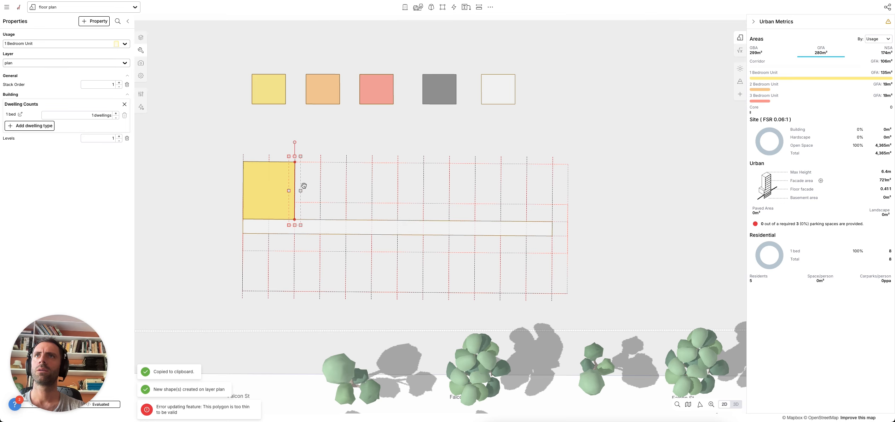
key(super+z)
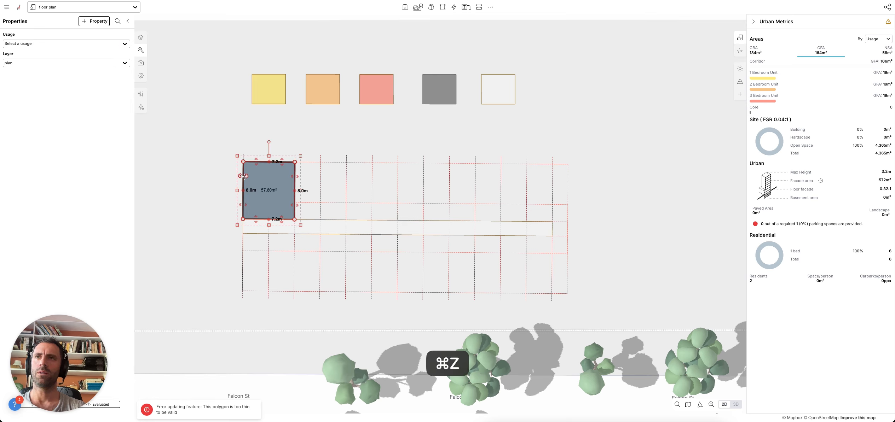
click(278, 93)
key(super+c)
key(super+v)
drag(244, 176, 342, 173)
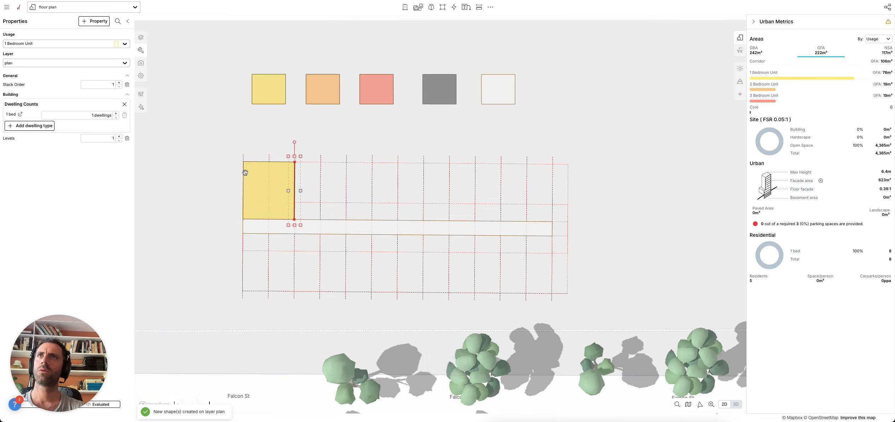
click(224, 163)
key(super+z)
key(super+z)
key(super+z)
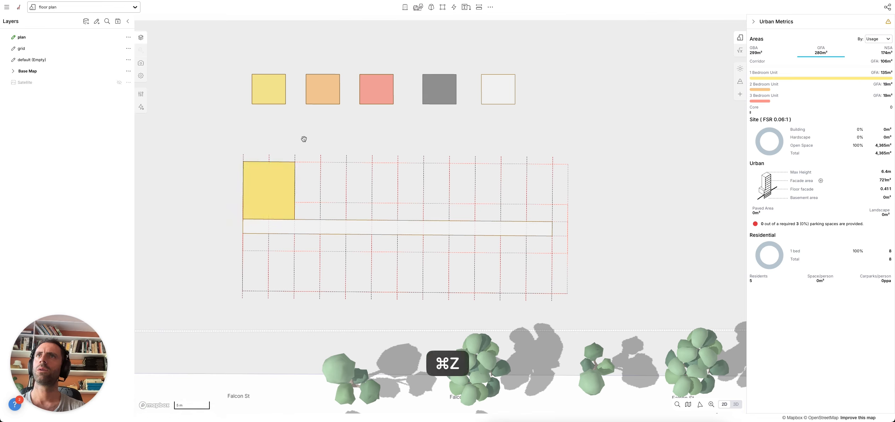
drag(308, 136, 394, 192)
- Position a second yellow unit beside the first and snap it onto the grid lines
click(316, 146)
right_drag(287, 220, 284, 181)
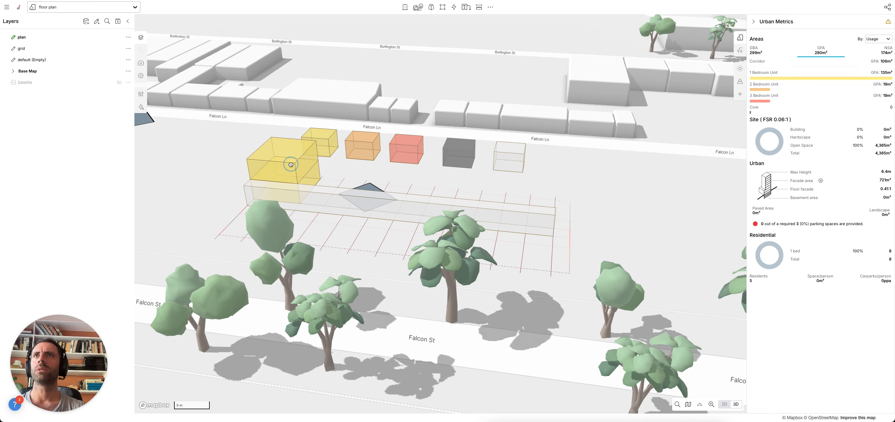
click(290, 164)
drag(261, 172, 430, 209)
right_drag(413, 197, 414, 222)
drag(393, 200, 312, 161)
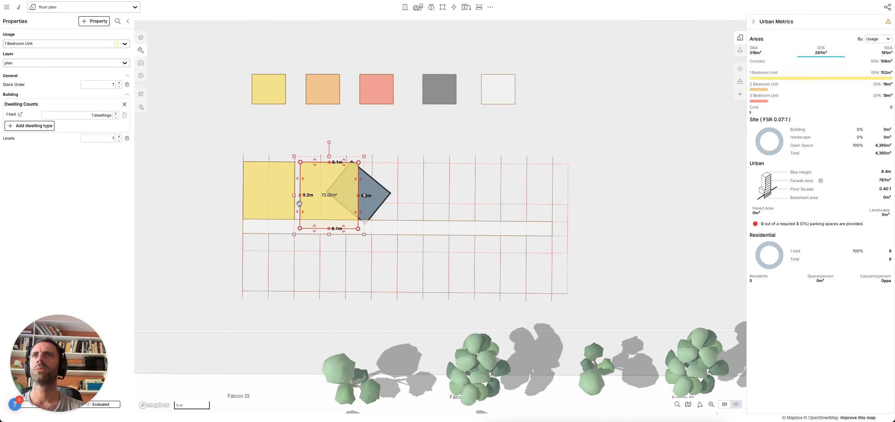
mouse_move(300, 213)
mouse_down()
mouse_move(292, 212)
mouse_move(310, 228)
mouse_move(313, 219)
mouse_up()
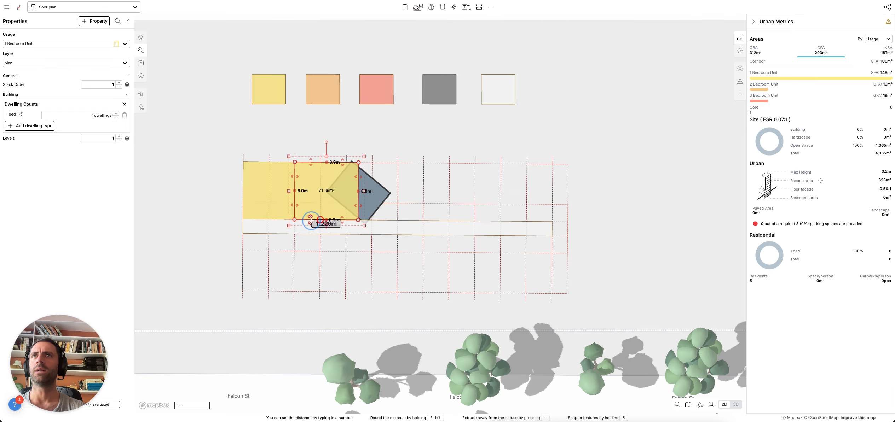
- Delete the stray grey block, extend the second unit to the grid line, and make it 2 Bedroom
click(364, 199)
key(Delete)
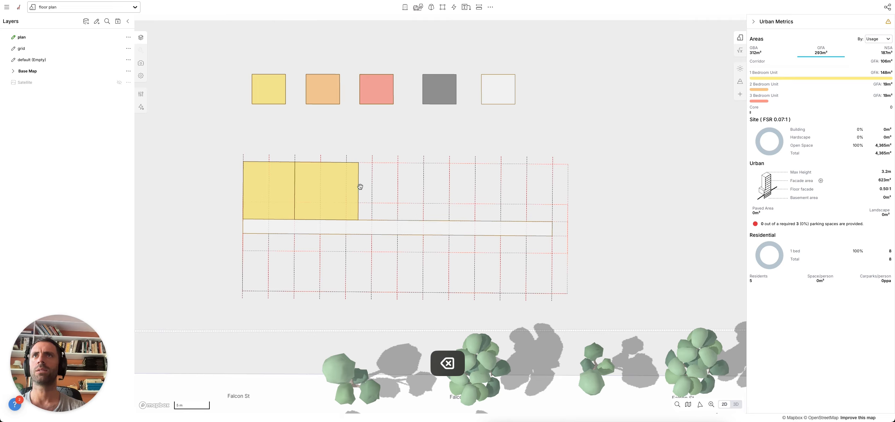
click(359, 186)
drag(358, 169, 372, 165)
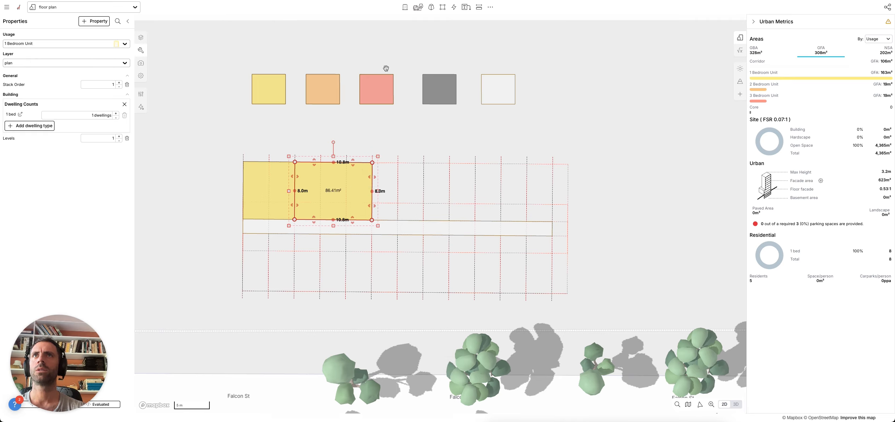
click(335, 96)
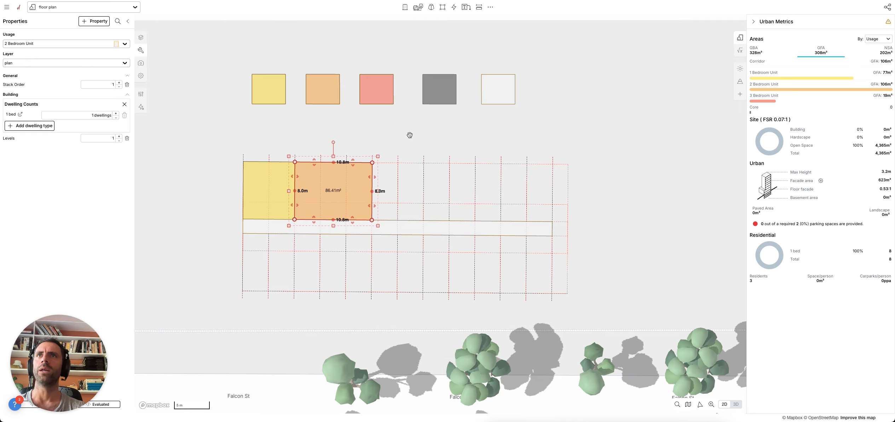
- Duplicate the orange unit to its right, stretch it to 14.4m, and make it a 3 Bedroom Unit
key(super+c)
key(super+v)
click(440, 172)
click(475, 164)
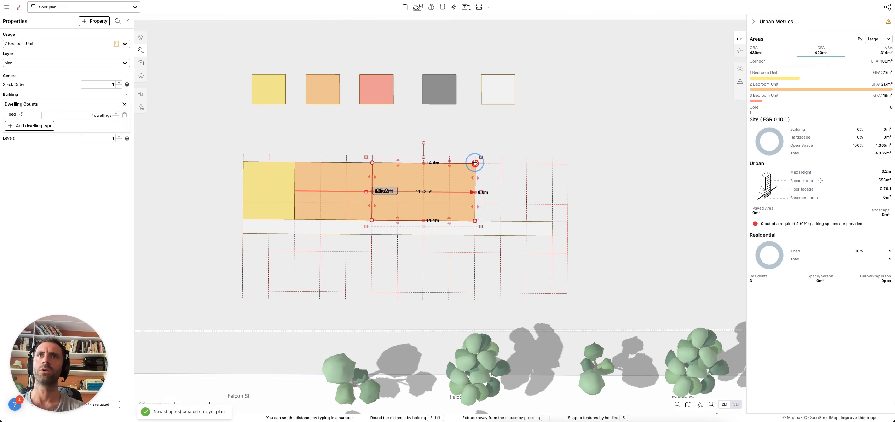
click(382, 96)
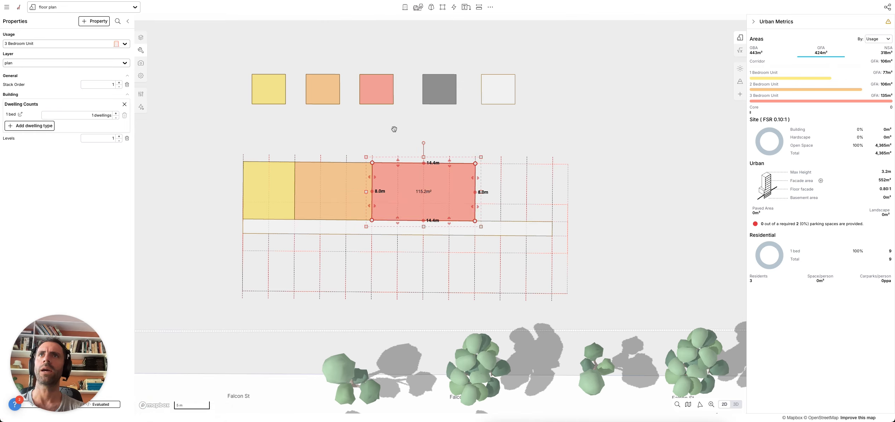
click(395, 131)
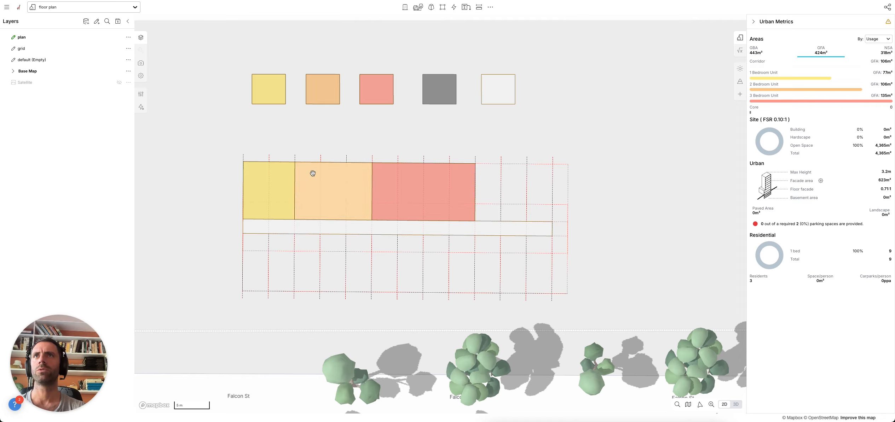
- Draw a 7.2m by 2.4m Core beside the red 3 Bedroom Unit
drag(529, 135, 505, 135)
key(r)
click(451, 205)
click(503, 222)
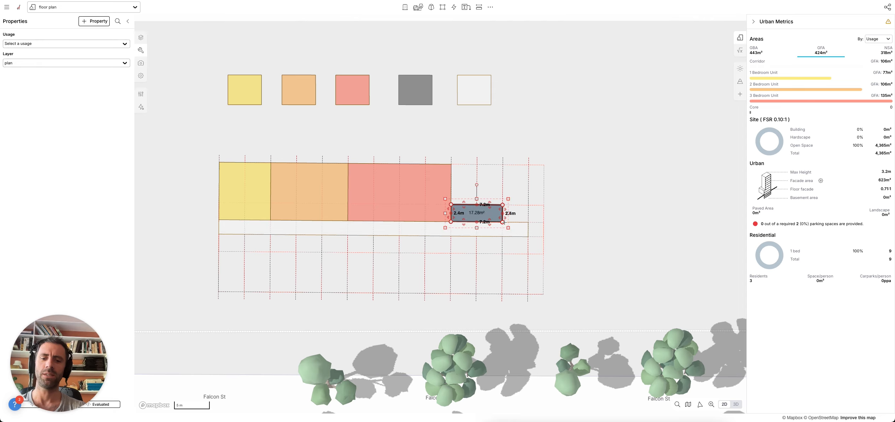
click(415, 88)
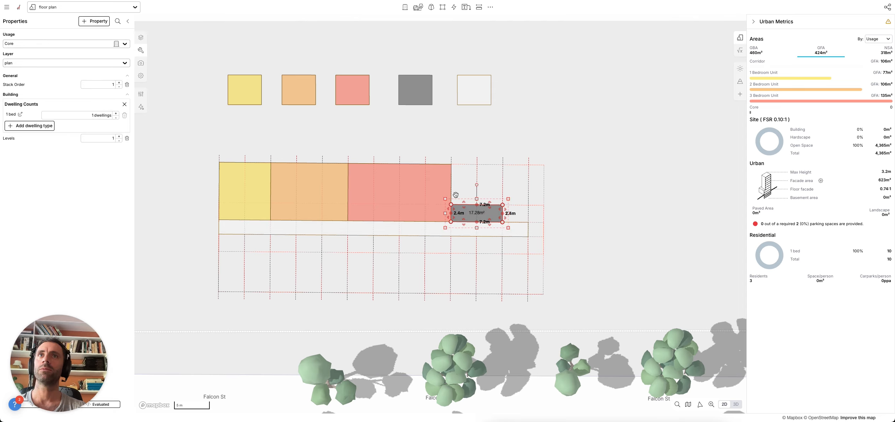
click(585, 184)
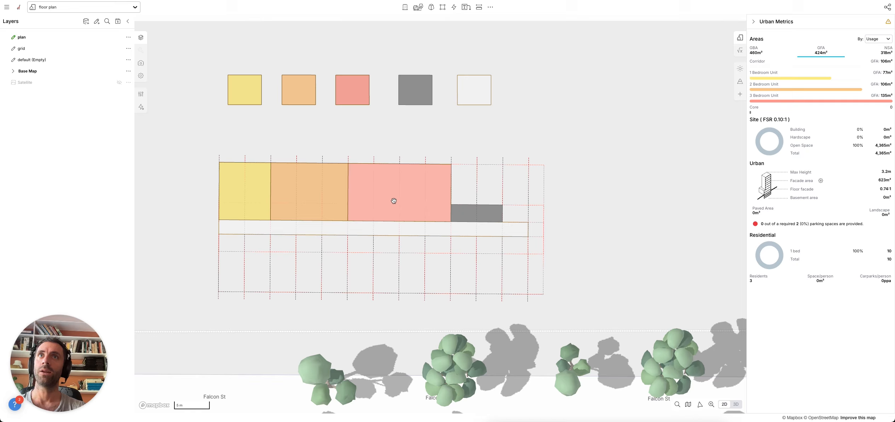
- Draw a shape to the grid's right end, notch it around the core, and make it 1 Bedroom
key(r)
click(451, 164)
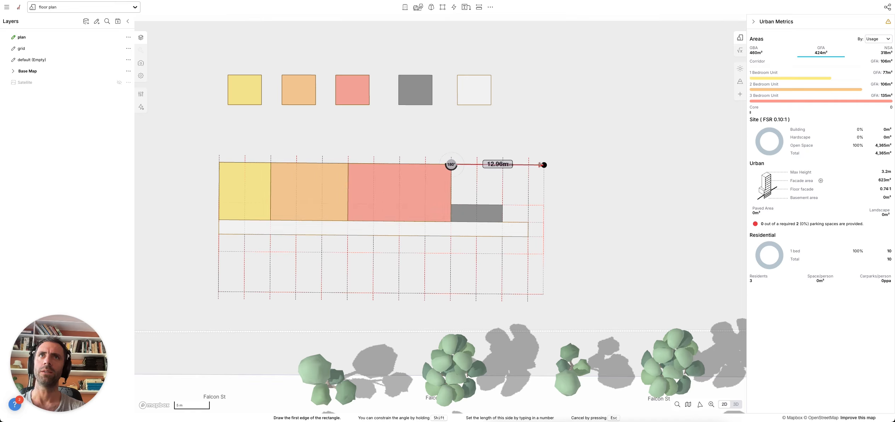
click(528, 165)
click(490, 222)
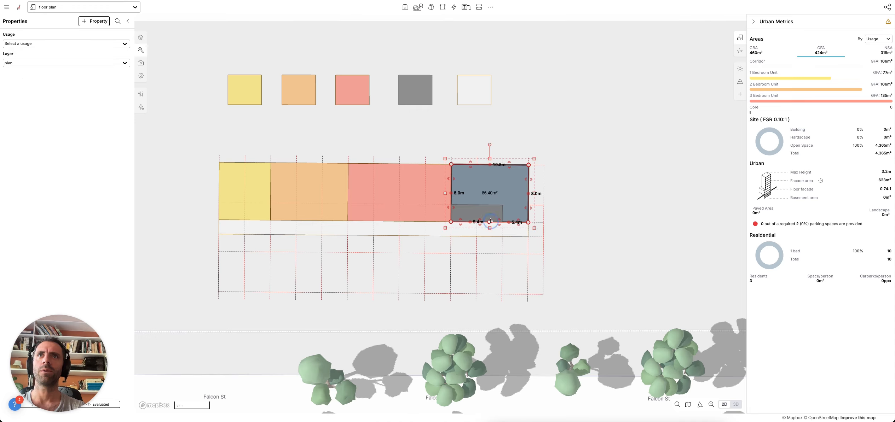
drag(462, 221, 503, 210)
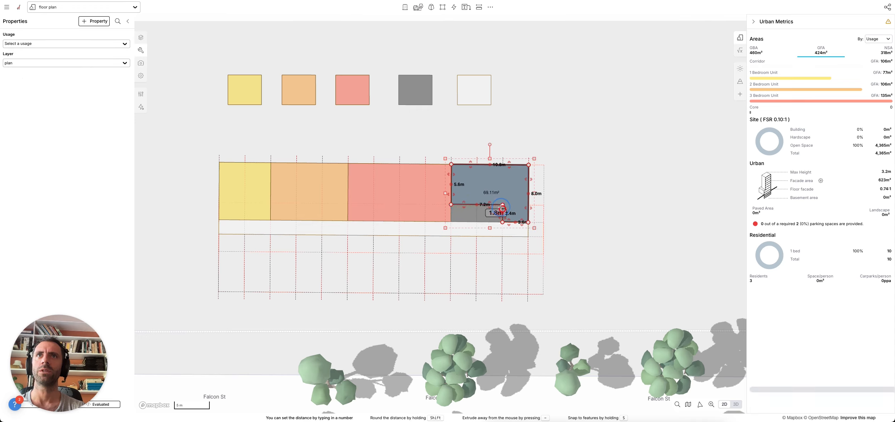
key(i)
click(265, 174)
click(607, 145)
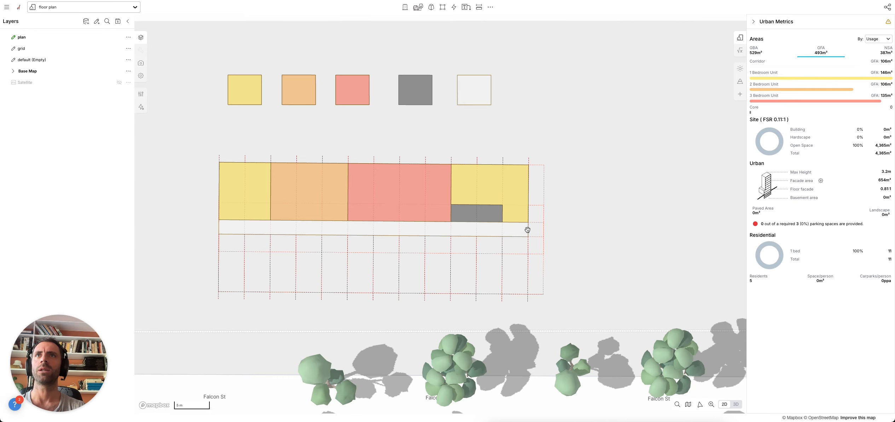
click(251, 194)
- Copy the four-unit row and place the duplicate 43.2m below, across the corridor
shift+click(294, 187)
shift+click(395, 187)
shift+click(489, 192)
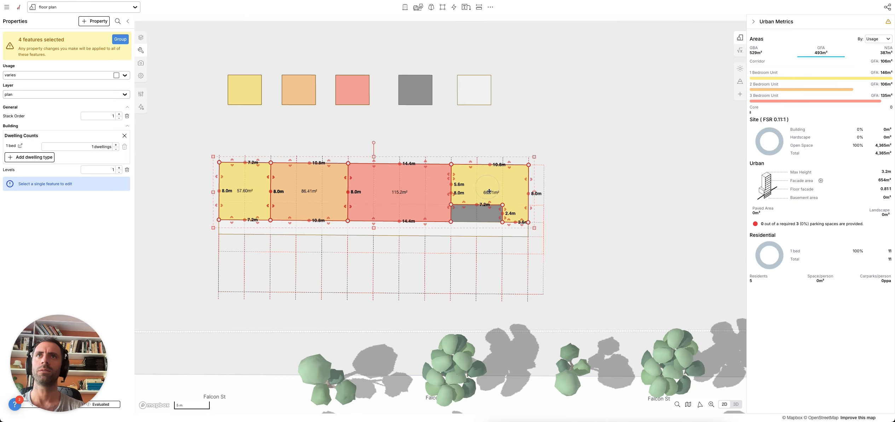
key(super+c)
key(super+v)
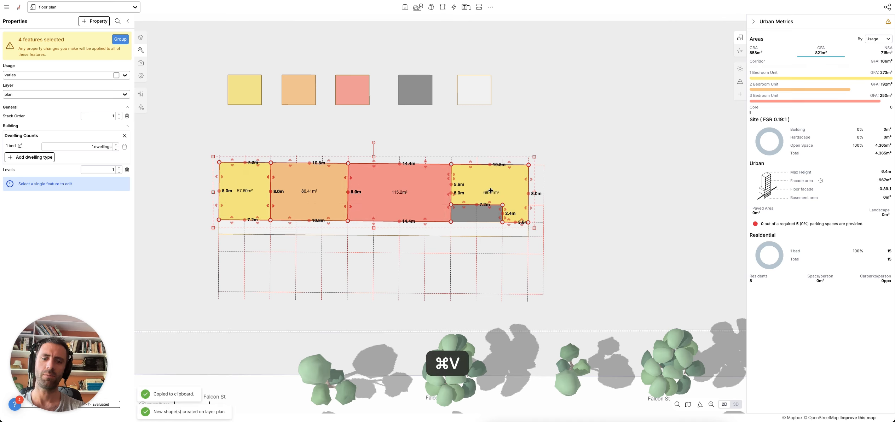
click(527, 229)
click(218, 227)
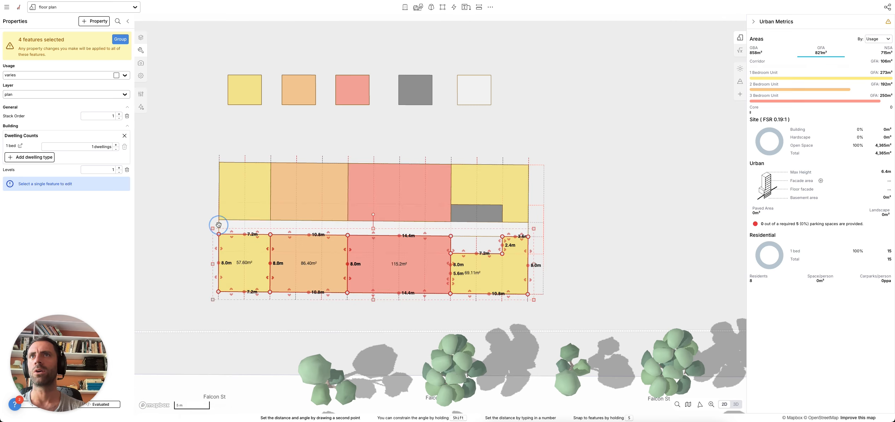
- Square off the copied row's notched end unit and make it an 86.39 m² 2 Bedroom Unit
click(580, 266)
click(492, 263)
drag(463, 254, 461, 240)
click(501, 237)
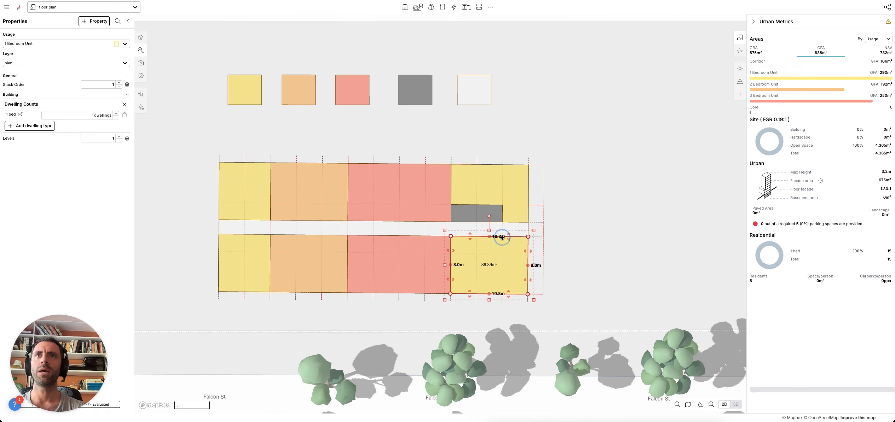
alt+click(314, 272)
click(359, 306)
right_drag(557, 304, 552, 269)
right_drag(617, 263, 470, 295)
- Select the whole apartment block and rotate it counter-clockwise onto a diagonal
scroll(501, 256, down, 4)
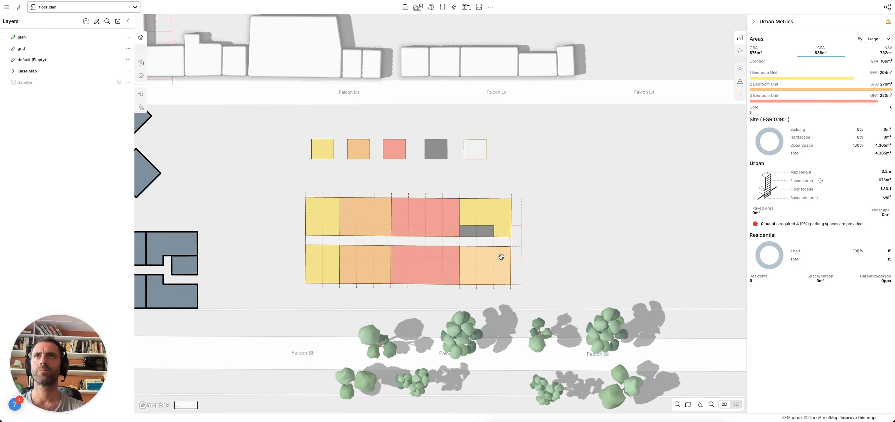
drag(565, 247, 547, 248)
drag(535, 289, 269, 202)
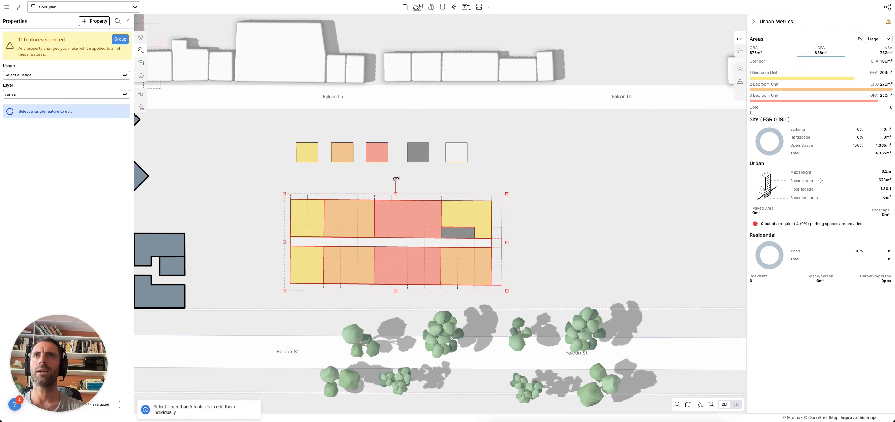
drag(396, 179, 375, 184)
- Place a copy of the block to its right, rotated to about 67°
alt+drag(439, 212, 609, 162)
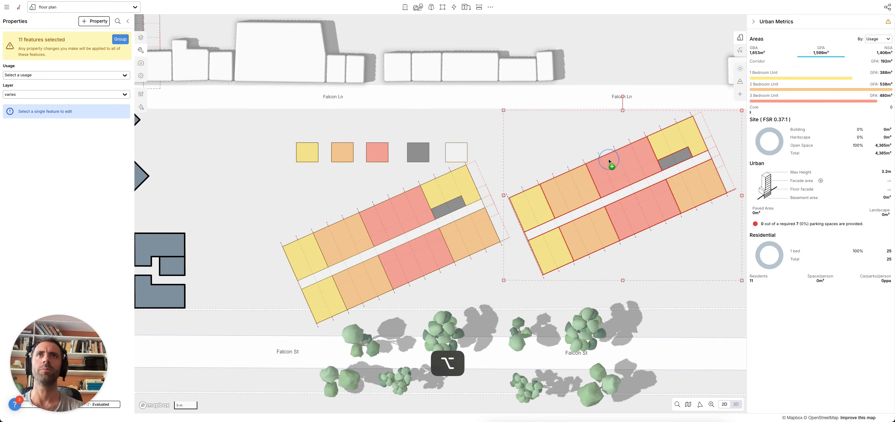
drag(623, 96, 677, 164)
click(575, 262)
click(709, 260)
drag(720, 285, 647, 268)
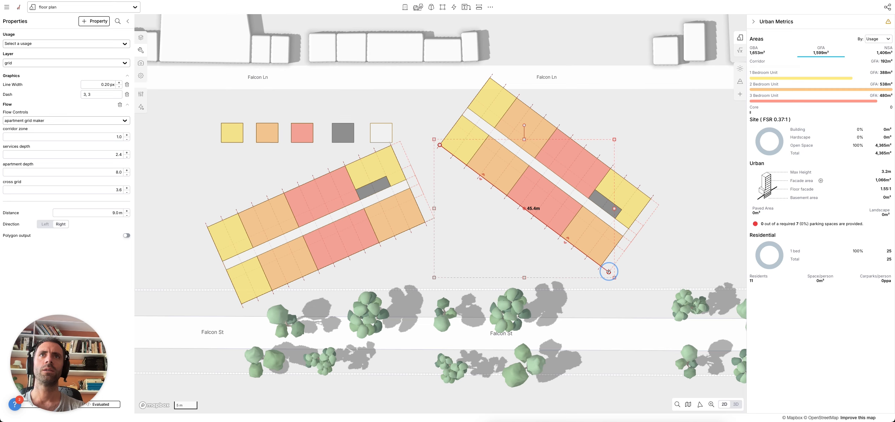
- Undo to the earlier layout and delete the right block's two 3 Bedroom units
click(641, 263)
drag(633, 226, 607, 250)
key(Escape)
key(super+z)
key(super+z)
key(BackSpace)
- Move the end orange unit, grey core and yellow unit inward against the remaining block
click(600, 240)
shift+click(605, 206)
shift+click(613, 191)
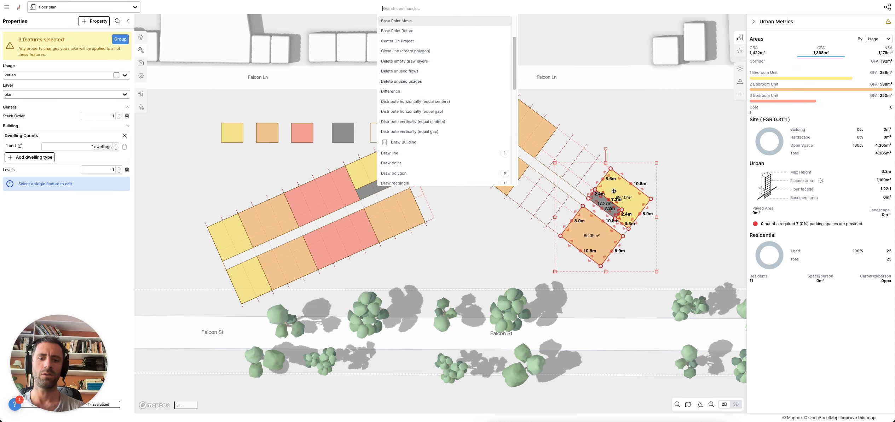
key(Tab)
click(592, 193)
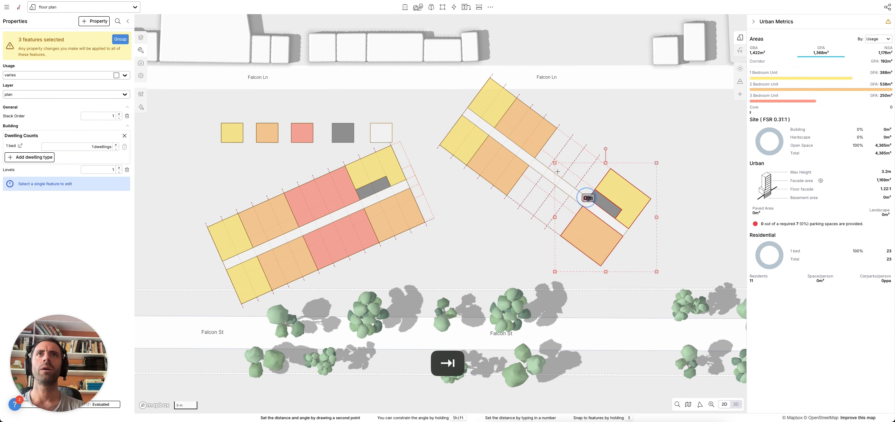
click(538, 152)
click(684, 203)
- Slice the corridor and delete its surplus piece
click(612, 218)
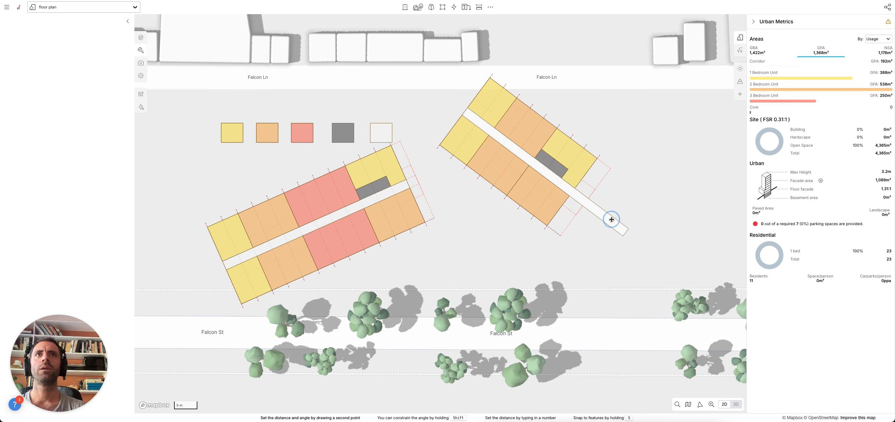
key(k)
click(575, 188)
click(546, 226)
double_click(540, 261)
click(611, 217)
click(612, 217)
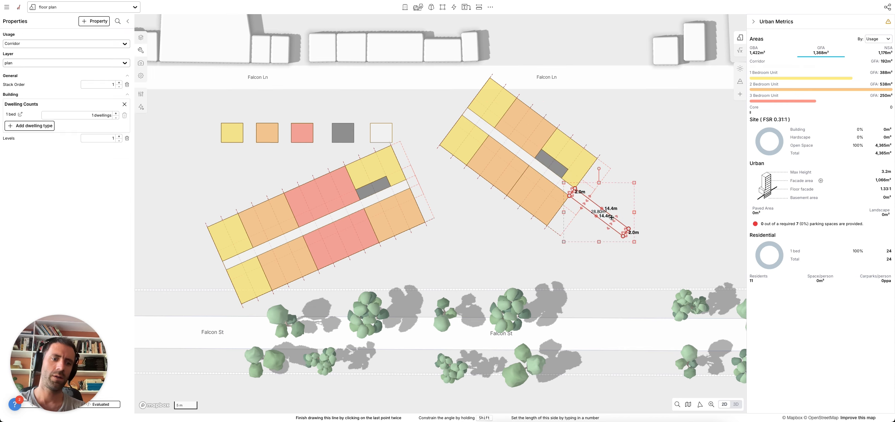
key(BackSpace)
- Shift the whole right-hand block down toward the street and view it in 3D
scroll(639, 221, up, 2)
shift+drag(651, 251, 469, 123)
drag(525, 152, 547, 174)
click(499, 249)
click(500, 184)
key(Escape)
right_drag(490, 254, 473, 246)
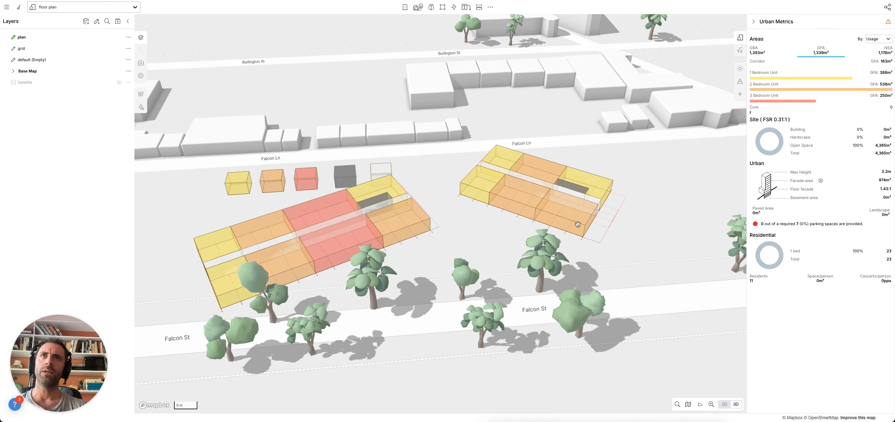
- Shrink an orange unit into a 1 Bedroom Unit and stretch another to 14.4m as a 3 Bedroom Unit
click(563, 214)
drag(545, 206, 561, 211)
click(479, 184)
click(510, 204)
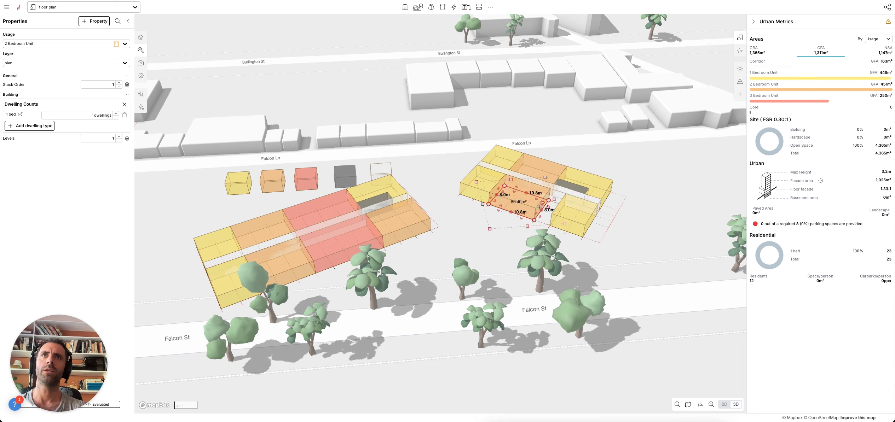
drag(536, 215, 552, 221)
key(i)
click(350, 245)
click(478, 251)
- Raise the right block to seven floors, then step back down to 12.8m tall
shift+drag(653, 240, 475, 149)
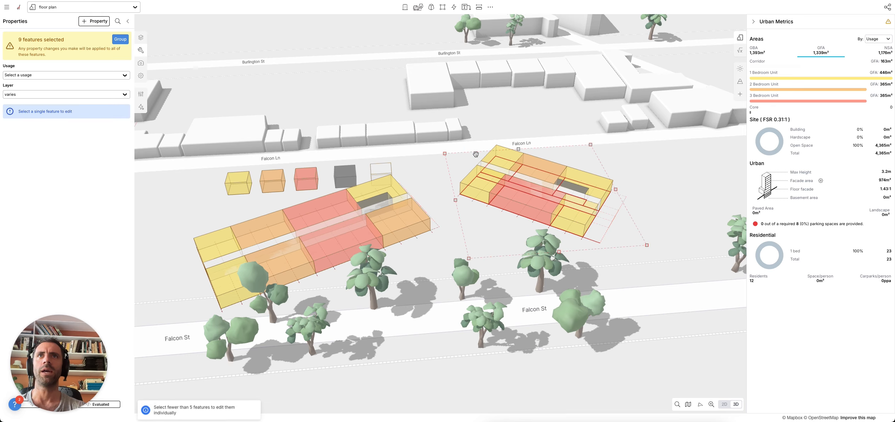
key(plus)
key(plus)
key(plus)
key(plus)
key(plus)
key(plus)
click(657, 216)
right_drag(656, 216, 622, 218)
key(super+z)
key(super+z)
key(super+z)
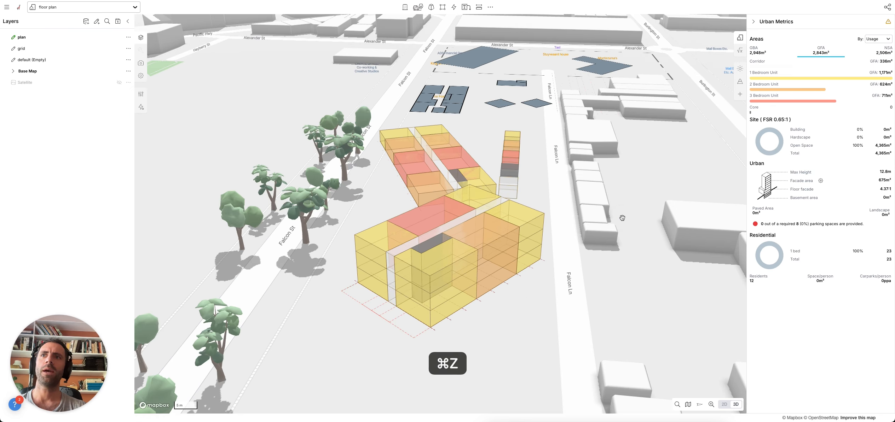
- Lower the blocks to 6.4m and lay the apartment grid horizontally at 46.9m, shifted up-right
key(super+z)
key(super+z)
key(super+z)
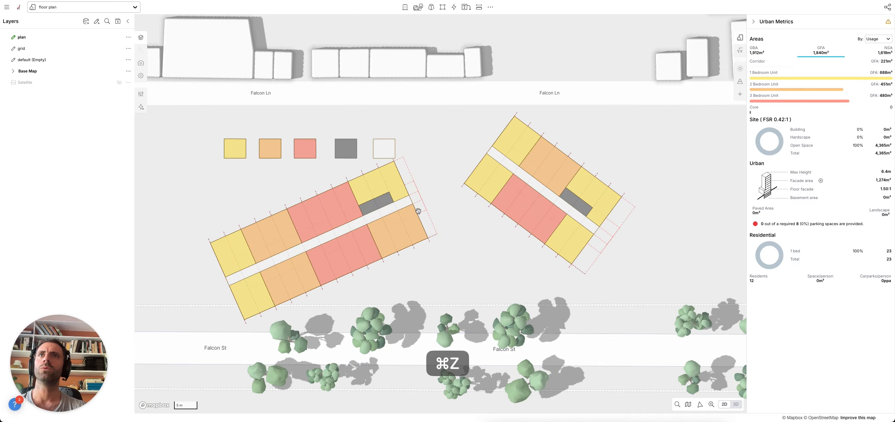
click(416, 200)
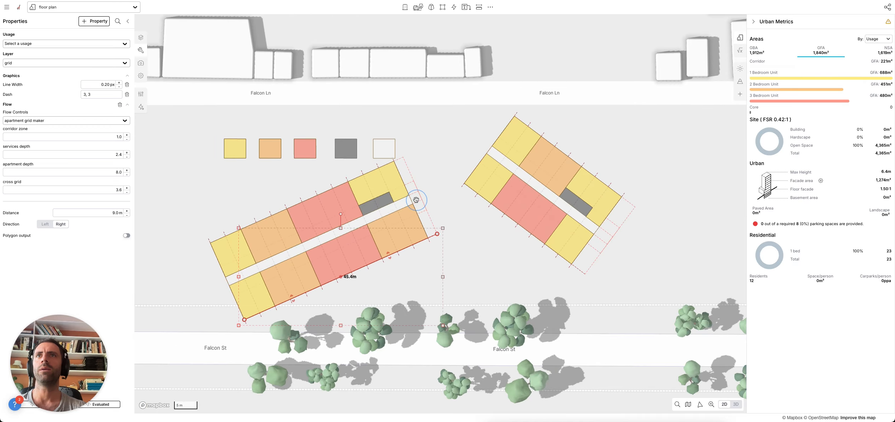
drag(437, 234, 696, 305)
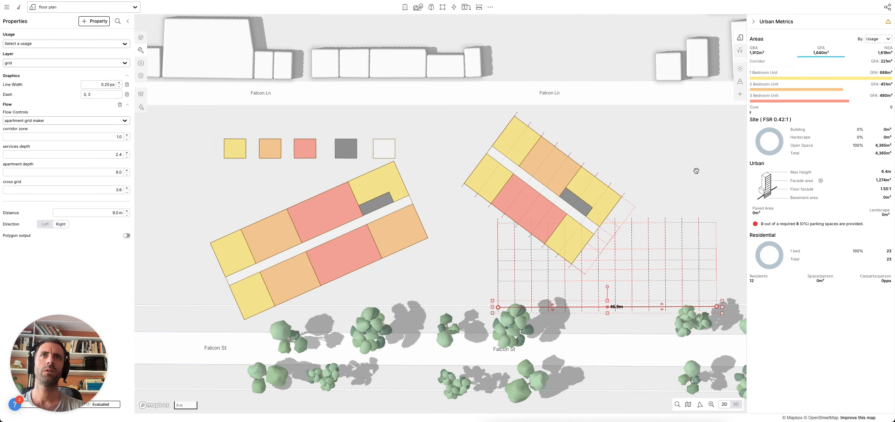
drag(526, 305, 621, 155)
drag(665, 220, 621, 286)
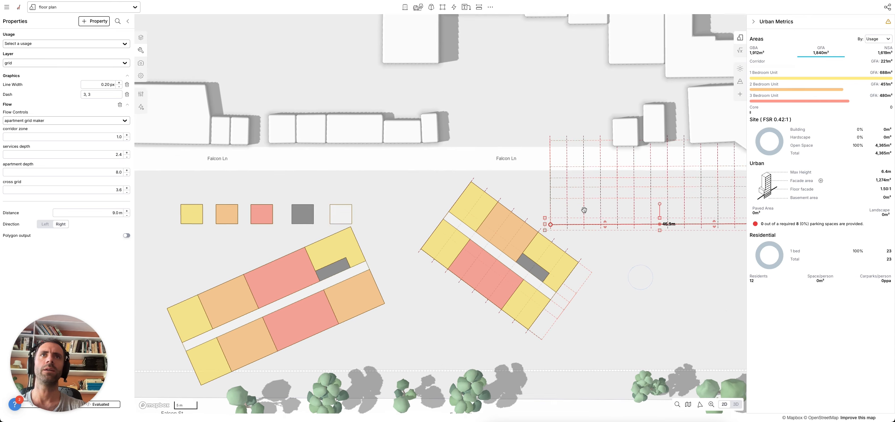
scroll(545, 183, up, 5)
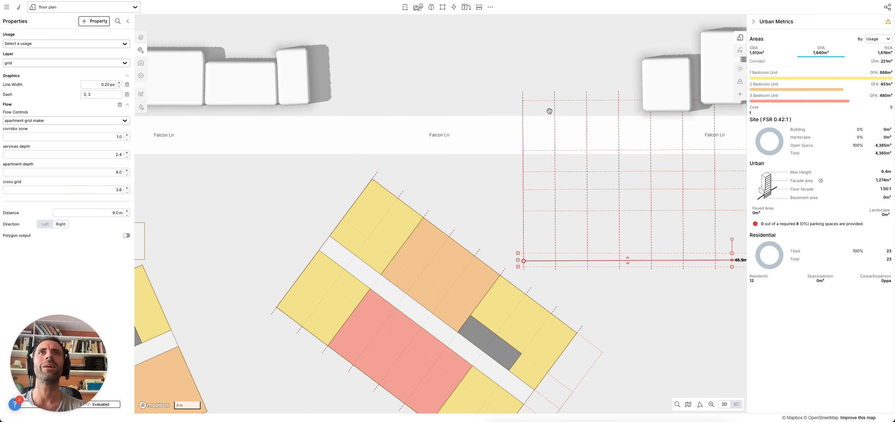
- Extrude one edge of the corner yellow unit by 2.0m, leaving it about 51m²
click(399, 225)
click(397, 198)
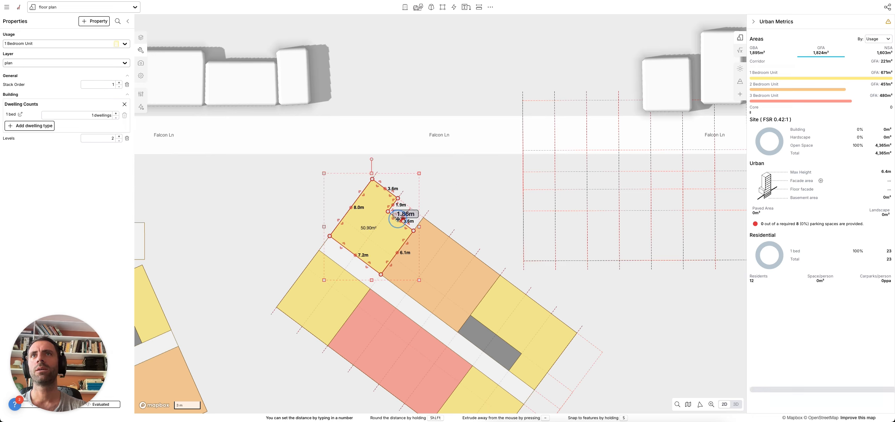
click(397, 221)
click(449, 205)
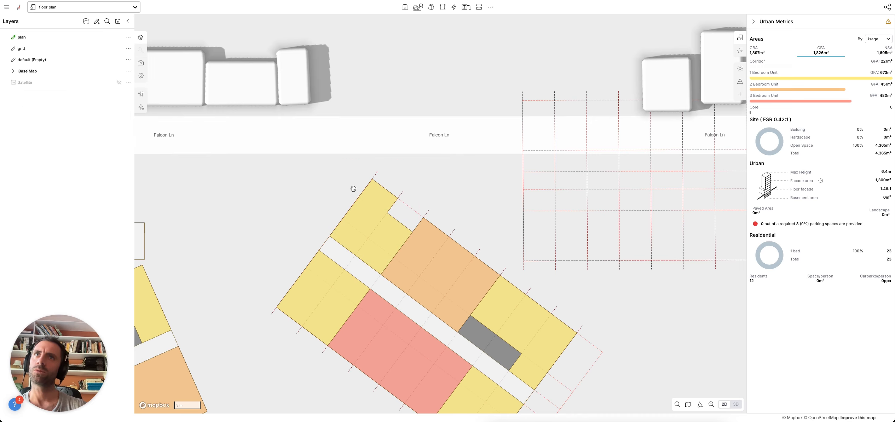
drag(284, 222, 279, 166)
scroll(385, 287, down, 3)
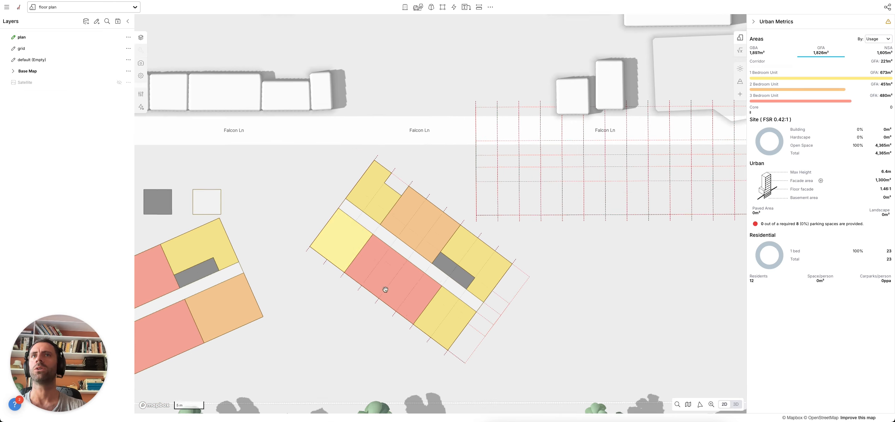
- Open the apartment grid's flow graph, delete the Inspector node and regroup the Input Parameter nodes up-left
click(536, 213)
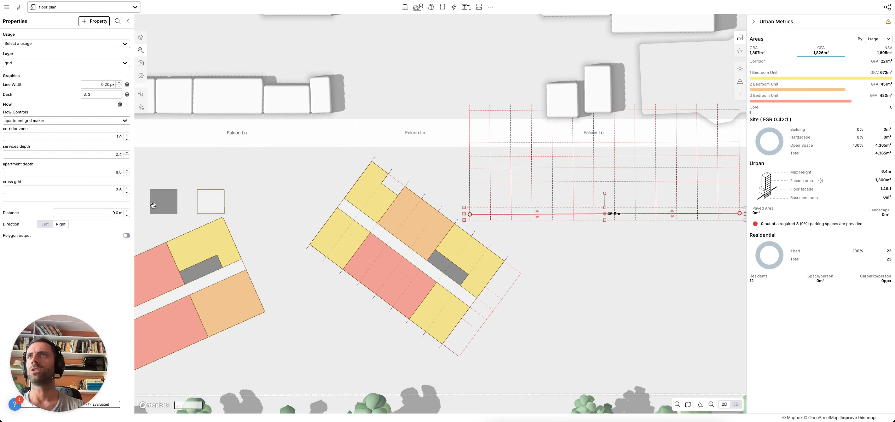
click(141, 107)
scroll(319, 151, down, 5)
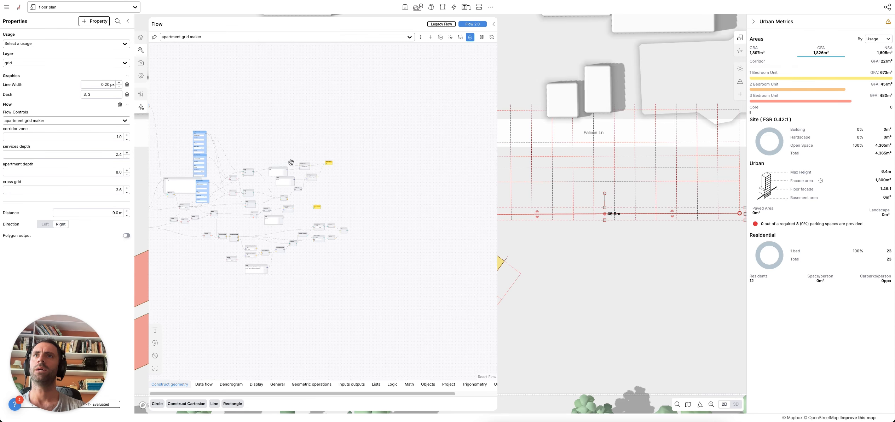
scroll(318, 151, up, 5)
drag(249, 193, 214, 186)
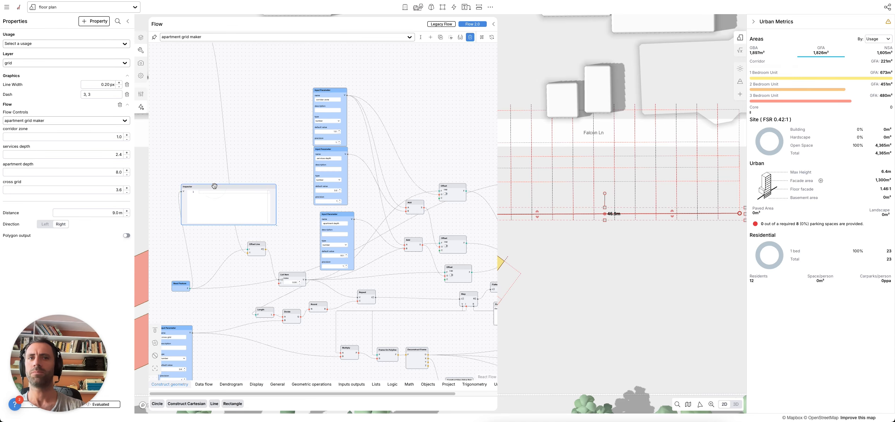
key(BackSpace)
drag(338, 212, 331, 206)
scroll(328, 139, up, 1)
shift+drag(299, 72, 383, 288)
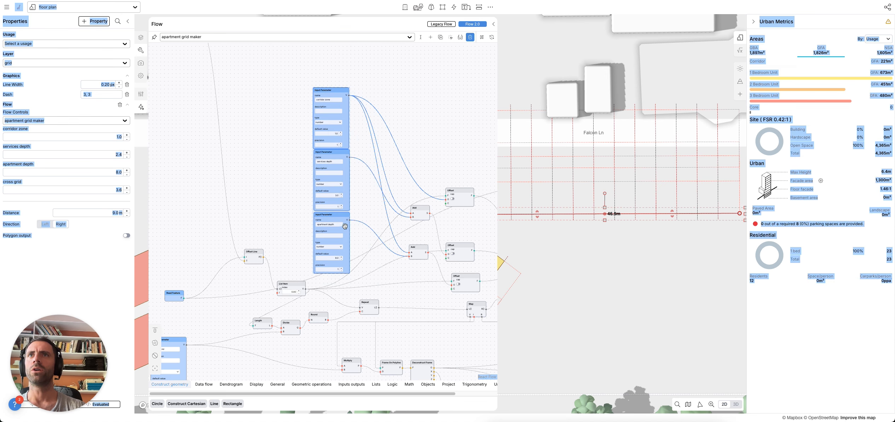
drag(339, 215, 322, 192)
- Move the Add and Offset nodes upward into a tighter column
scroll(301, 62, up, 3)
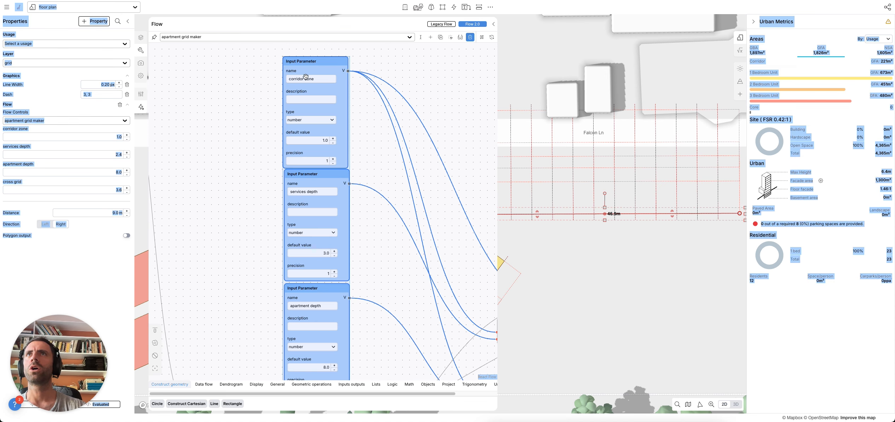
scroll(350, 199, down, 3)
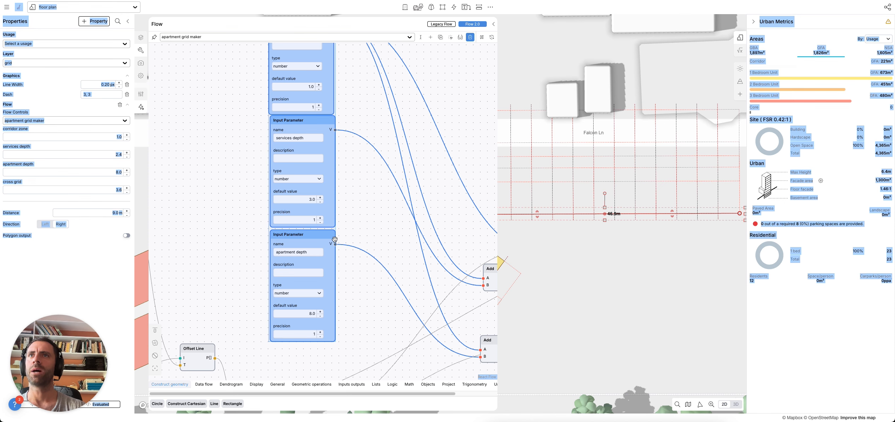
scroll(356, 307, down, 3)
drag(366, 314, 286, 298)
drag(419, 311, 422, 288)
drag(411, 251, 415, 224)
drag(368, 266, 369, 236)
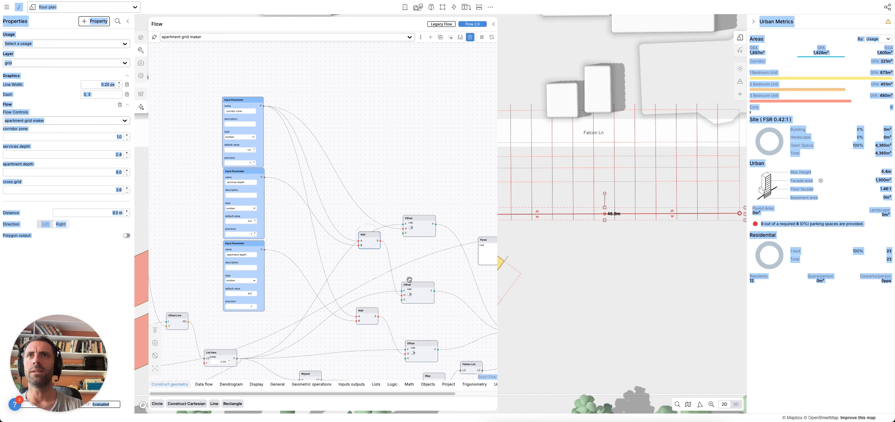
drag(409, 283, 411, 256)
drag(371, 315, 370, 286)
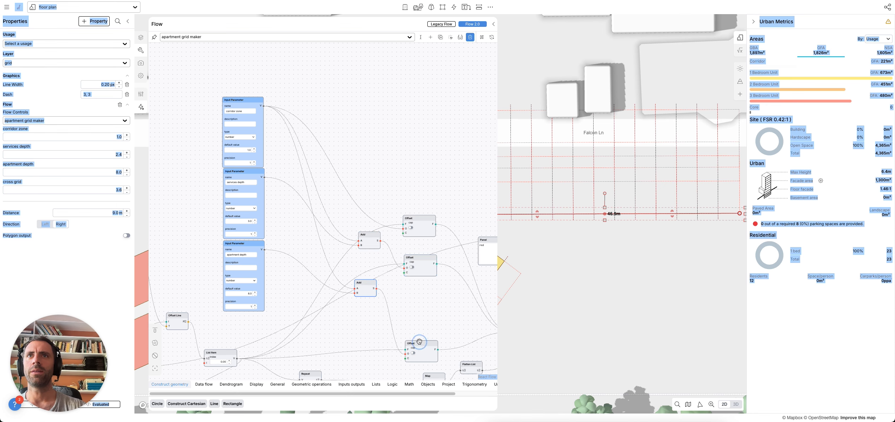
drag(420, 345, 417, 305)
drag(448, 337, 322, 284)
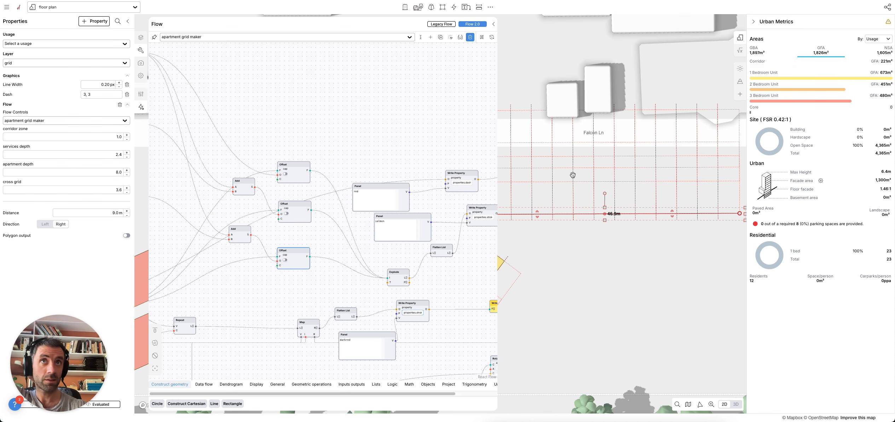
drag(325, 284, 395, 271)
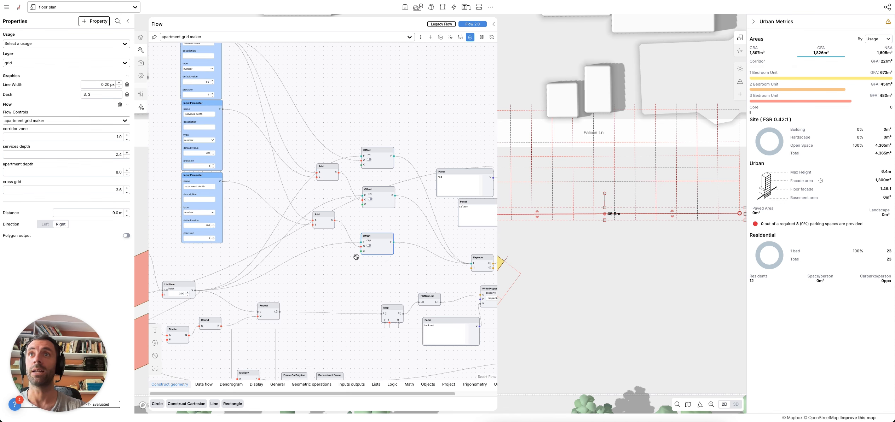
- Duplicate an Input Parameter together with its Add and Offset nodes
scroll(331, 245, up, 1)
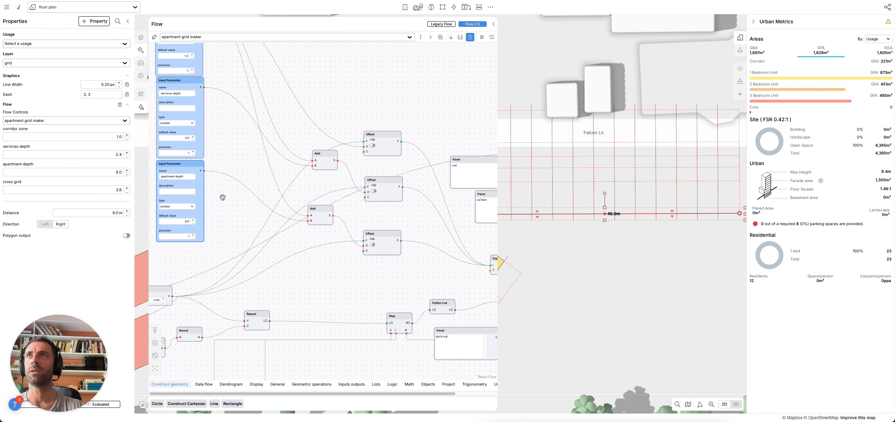
scroll(223, 197, down, 5)
shift+drag(349, 220, 247, 70)
click(270, 182)
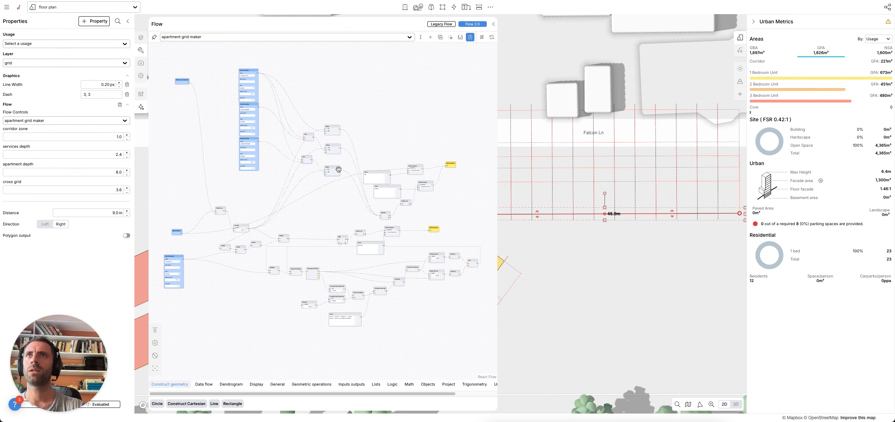
alt+drag(338, 170, 333, 204)
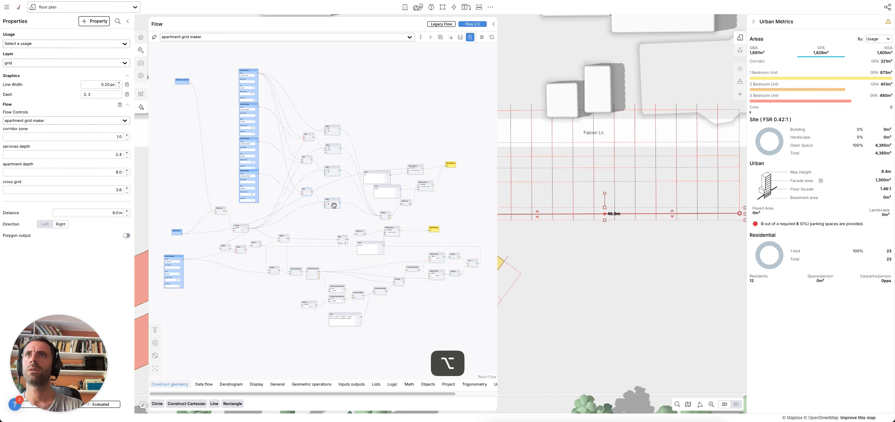
- Rename the copied input to 'balcony zone' with a default value of 2
scroll(240, 186, up, 8)
triple_click(255, 150)
text(balcony zone)
click(311, 184)
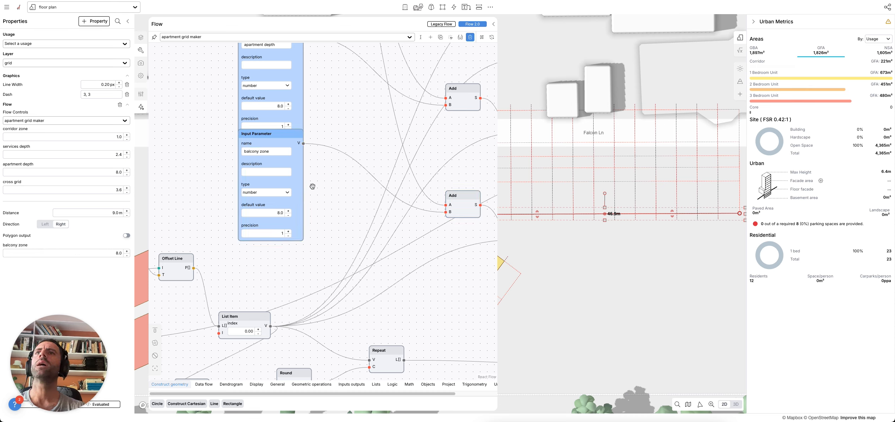
double_click(279, 212)
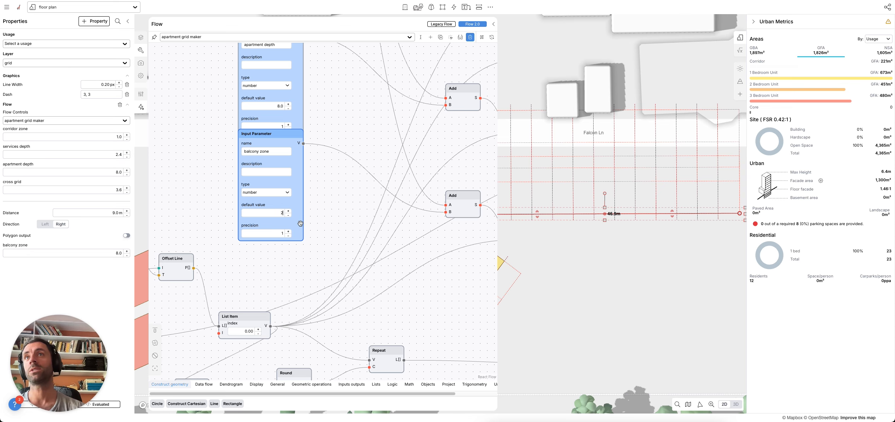
text(2)
click(328, 227)
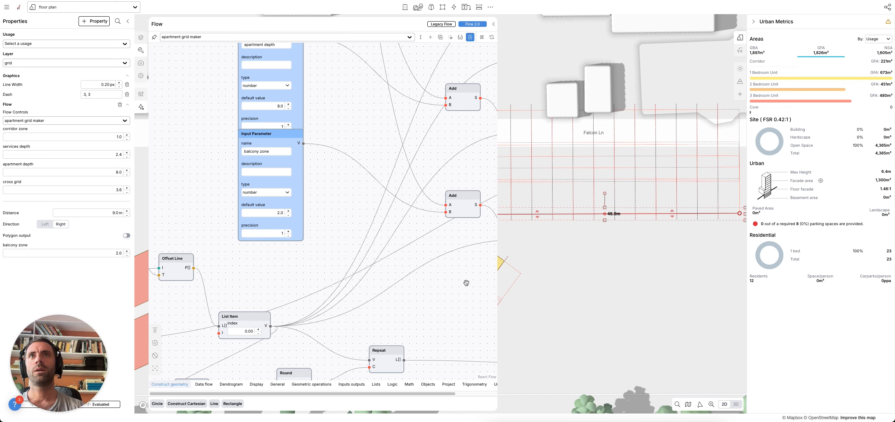
- Set balcony zone to 1.9 for the grid and move its node lower
drag(466, 283, 349, 294)
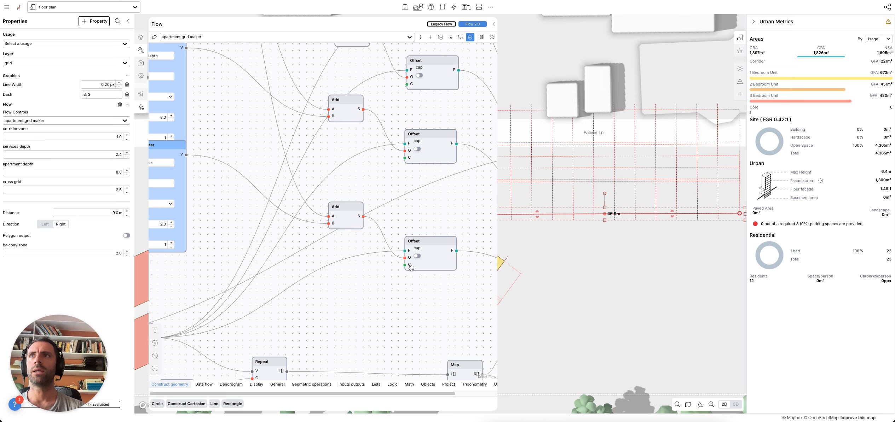
mouse_move(119, 254)
mouse_down()
mouse_move(173, 257)
mouse_move(92, 258)
mouse_move(116, 259)
mouse_up()
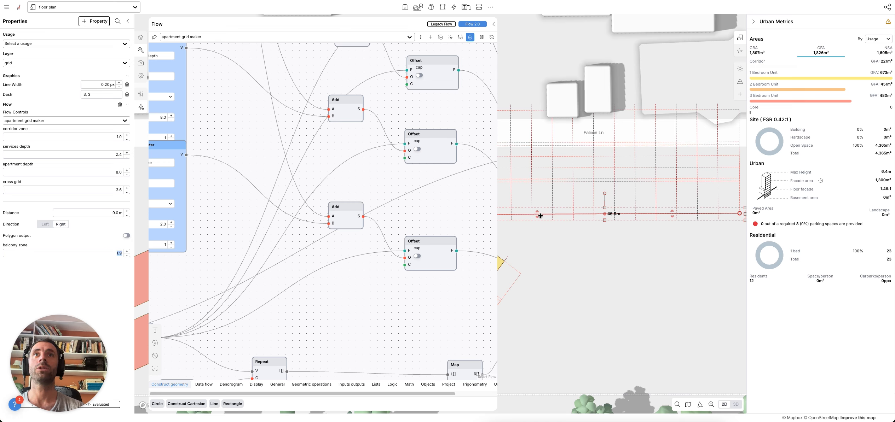
scroll(444, 224, down, 3)
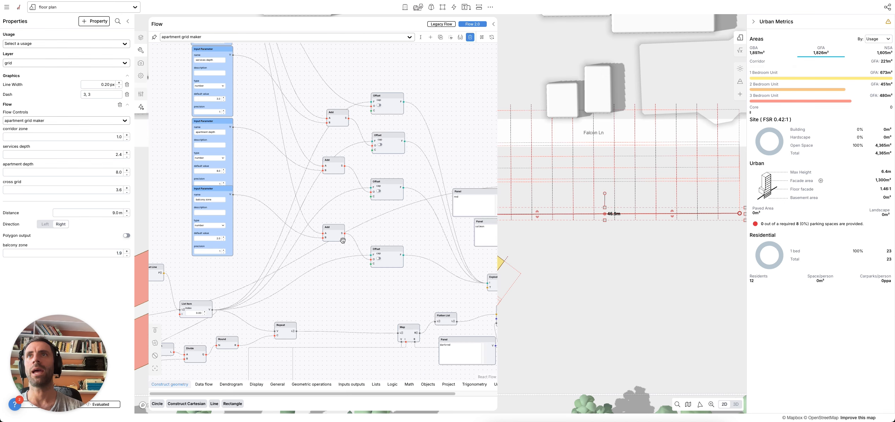
drag(199, 188, 200, 205)
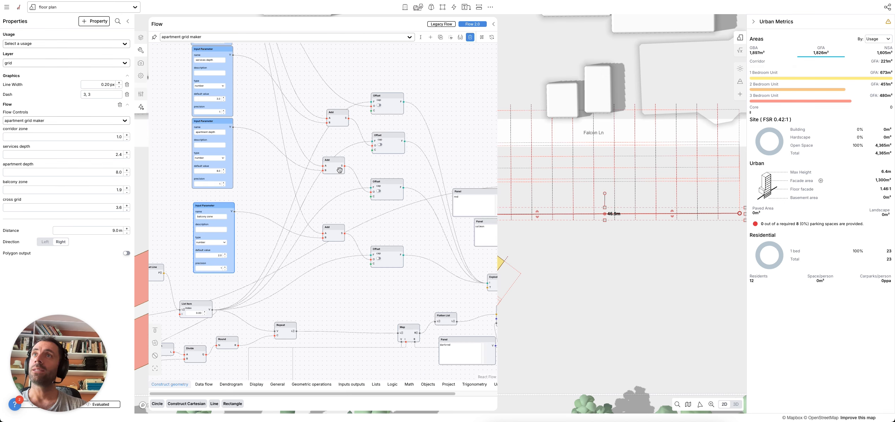
- Add a Subtract node taking the Add sum minus balcony zone, feeding the bottom Offset
double_click(349, 208)
text(minu)
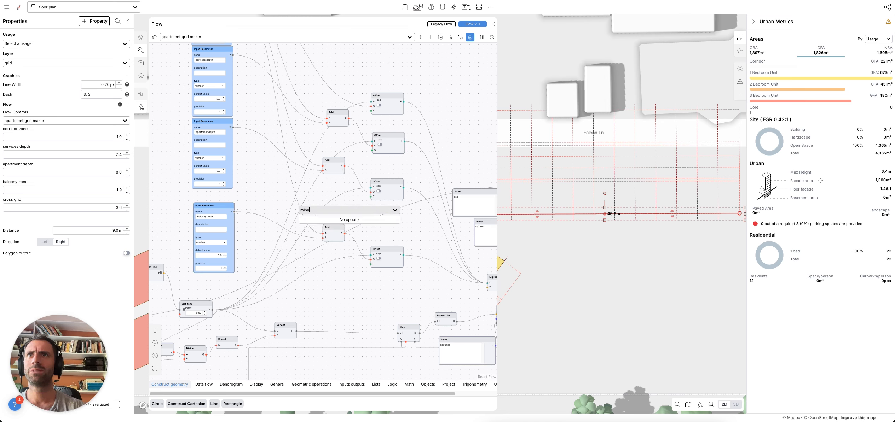
key(BackSpace)
key(BackSpace)
key(BackSpace)
text(sub)
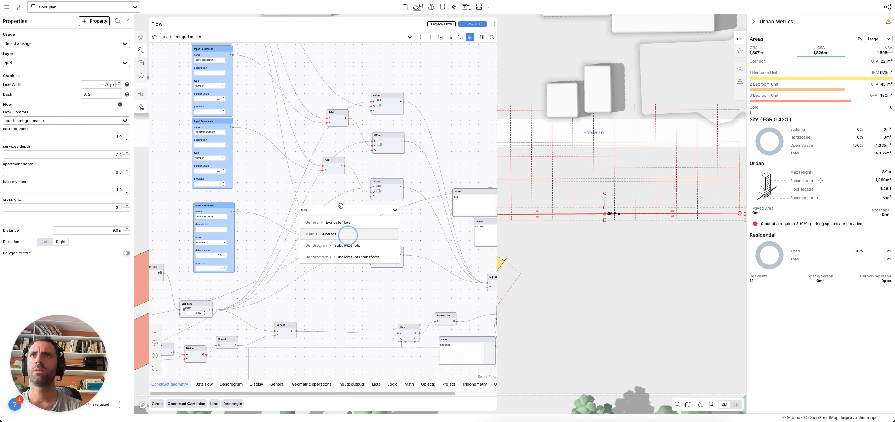
click(347, 234)
drag(345, 173, 351, 195)
drag(234, 211, 344, 206)
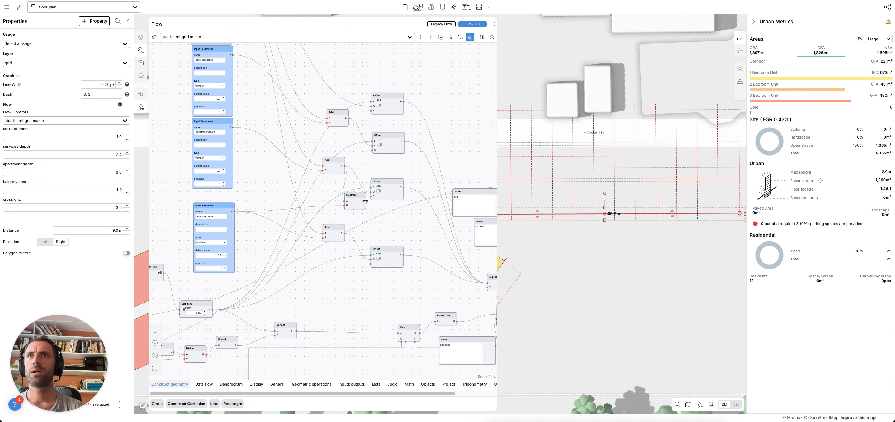
drag(365, 201, 370, 259)
- Delete the unused third Add node, test the balcony zone value and move the bottom Offset node up
click(333, 230)
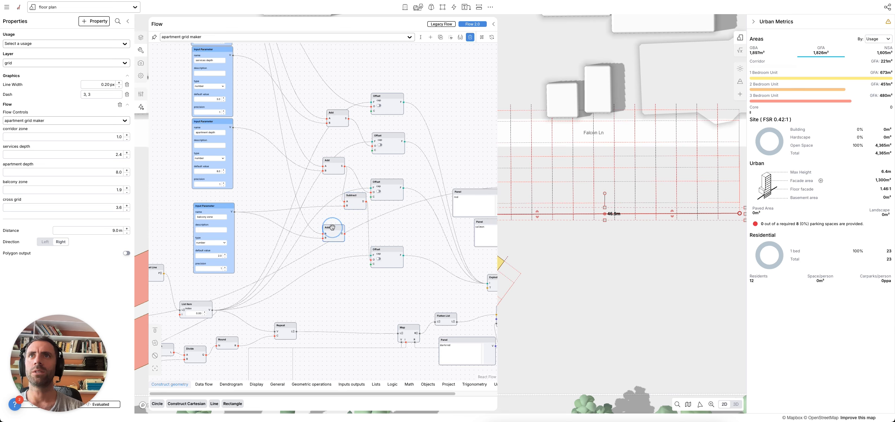
key(BackSpace)
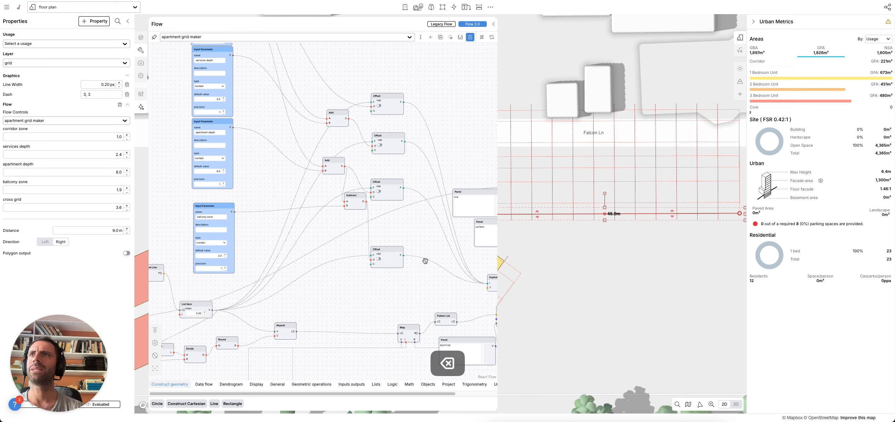
mouse_move(120, 191)
mouse_down()
mouse_move(83, 192)
mouse_move(131, 193)
mouse_move(45, 200)
mouse_move(118, 200)
mouse_up()
click(332, 223)
click(637, 289)
drag(613, 278, 605, 286)
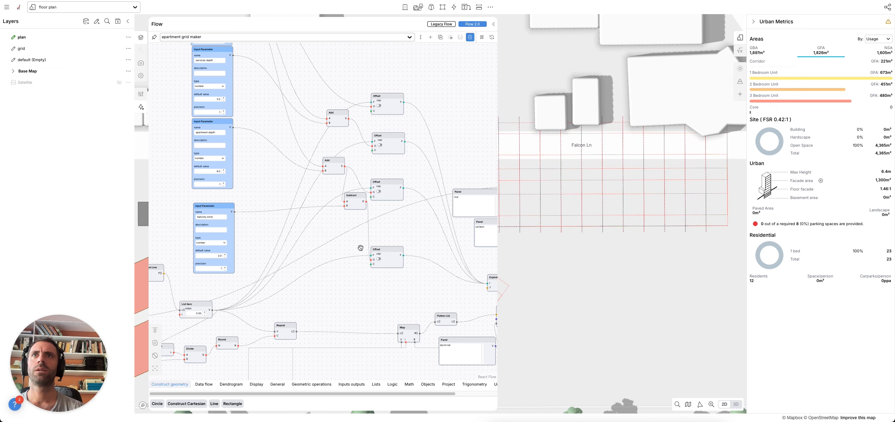
drag(389, 249, 392, 218)
drag(381, 279, 368, 283)
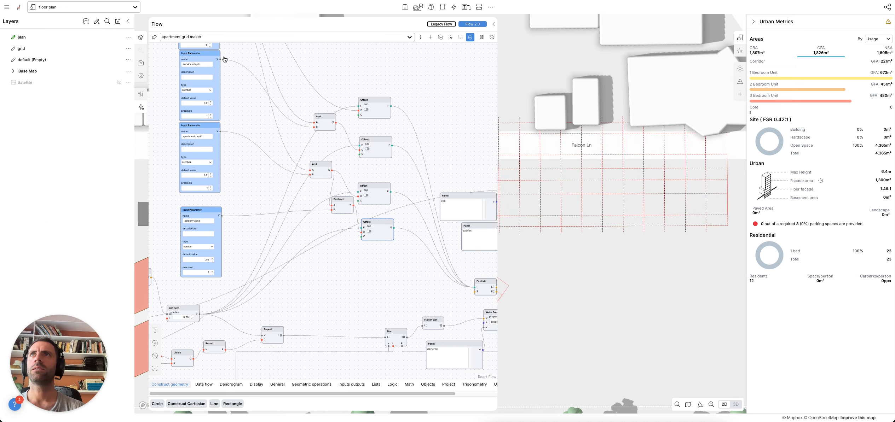
- Close the flow editor and move the apartment grid right and down along Falcon Ln
click(493, 24)
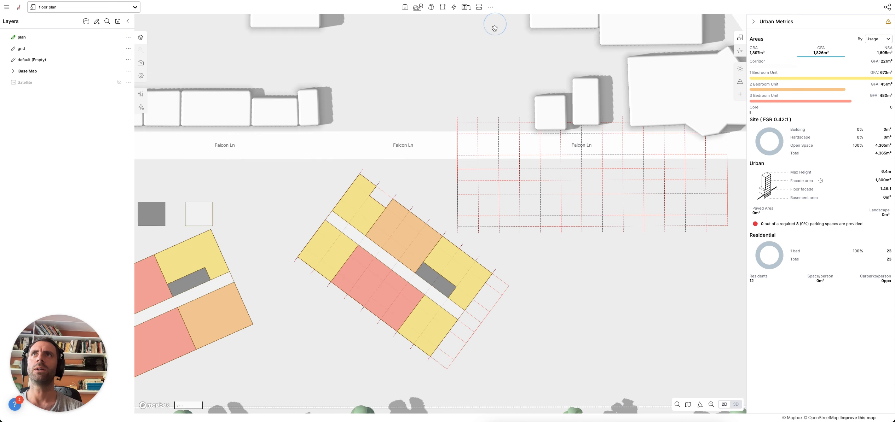
drag(614, 247, 455, 308)
click(499, 212)
click(479, 233)
drag(479, 233, 605, 284)
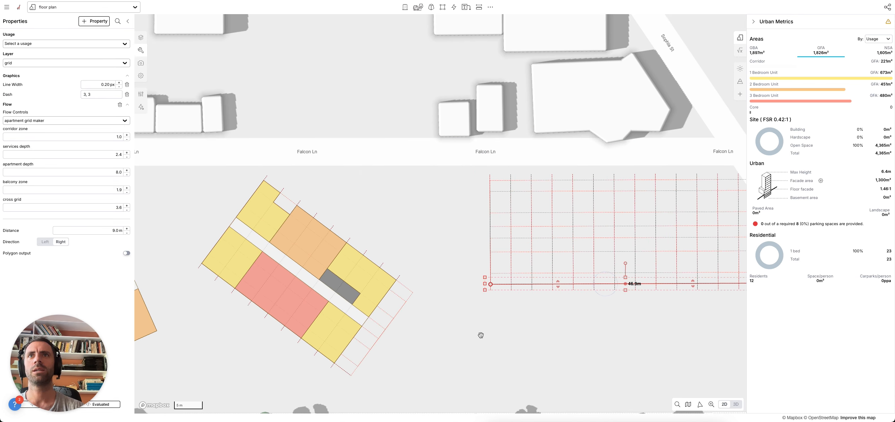
- Reselect the grid's base line and select the orange 2 Bedroom Unit polygon
click(375, 336)
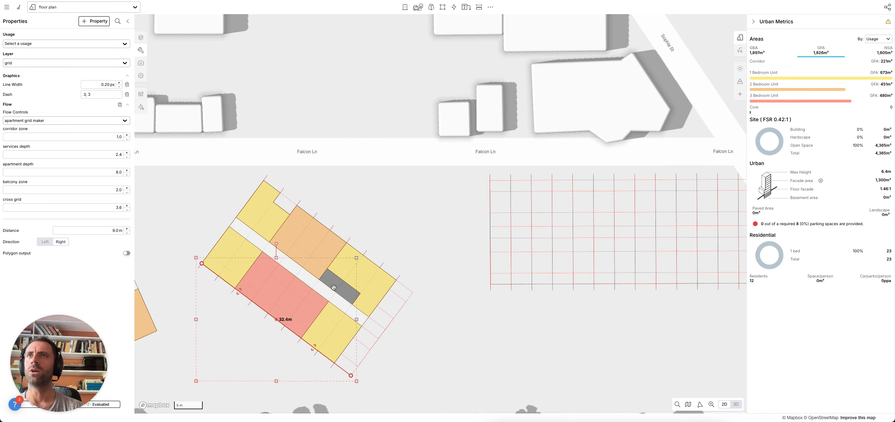
click(550, 233)
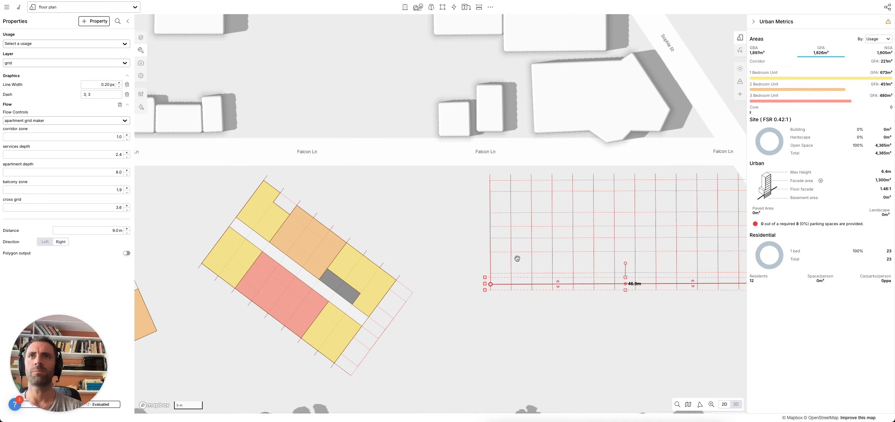
scroll(517, 258, down, 5)
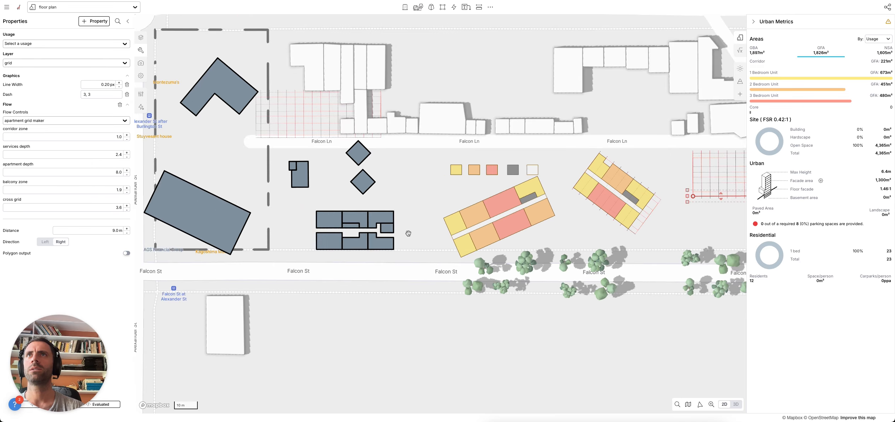
scroll(512, 217, up, 5)
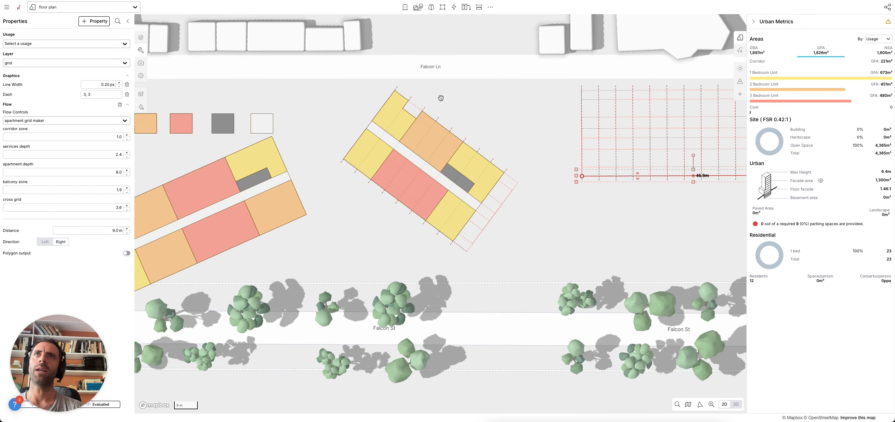
scroll(438, 158, up, 3)
click(439, 159)
- Carve a balcony notch into the top edge of the orange 2 Bedroom Unit
click(426, 142)
mouse_move(429, 144)
mouse_down()
mouse_move(418, 160)
mouse_move(455, 169)
mouse_move(423, 145)
mouse_move(430, 147)
mouse_up()
click(532, 142)
- In 3D, push the left yellow unit's front edge inward to form a balcony notch
right_drag(585, 205, 507, 167)
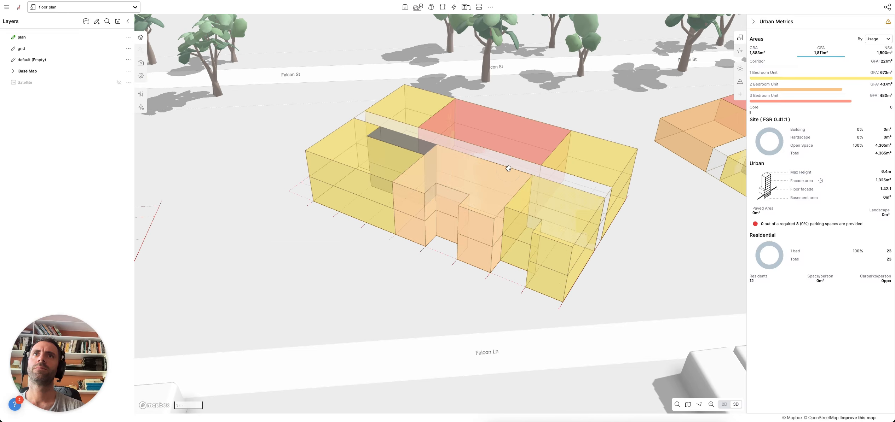
click(516, 268)
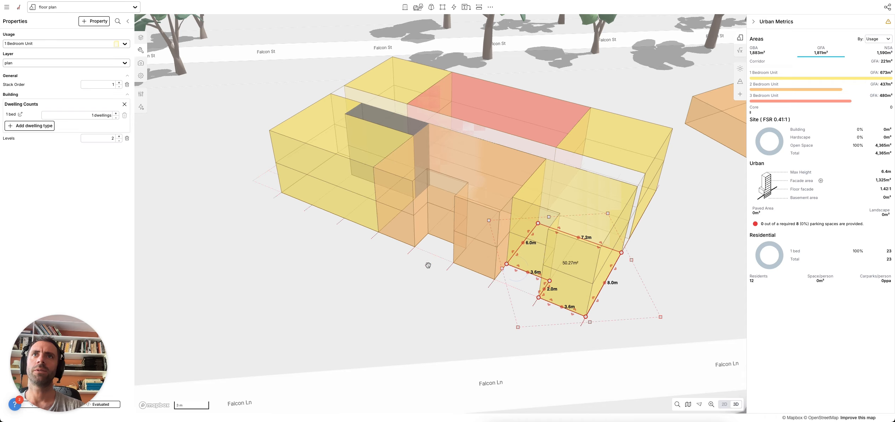
click(351, 200)
click(328, 211)
drag(293, 197, 307, 188)
click(274, 226)
- Extend the corner 1 Bedroom Unit's notch, bringing total GFA to 1,790m², and orbit to review
right_drag(274, 225, 337, 262)
scroll(337, 262, up, 5)
click(402, 277)
mouse_move(394, 284)
mouse_down()
mouse_move(364, 293)
mouse_move(394, 291)
mouse_up()
click(441, 325)
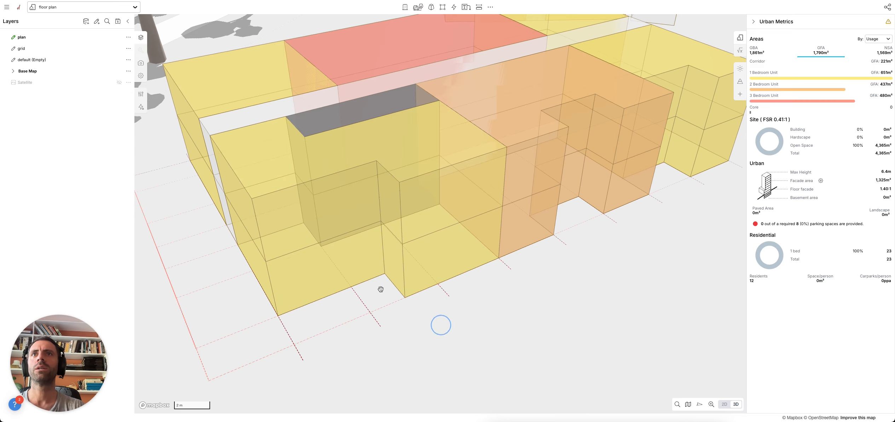
right_drag(525, 287, 504, 281)
right_drag(350, 286, 387, 294)
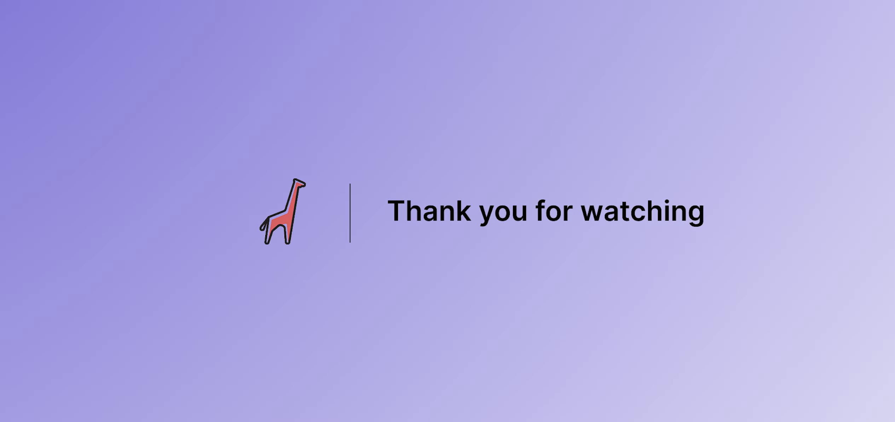